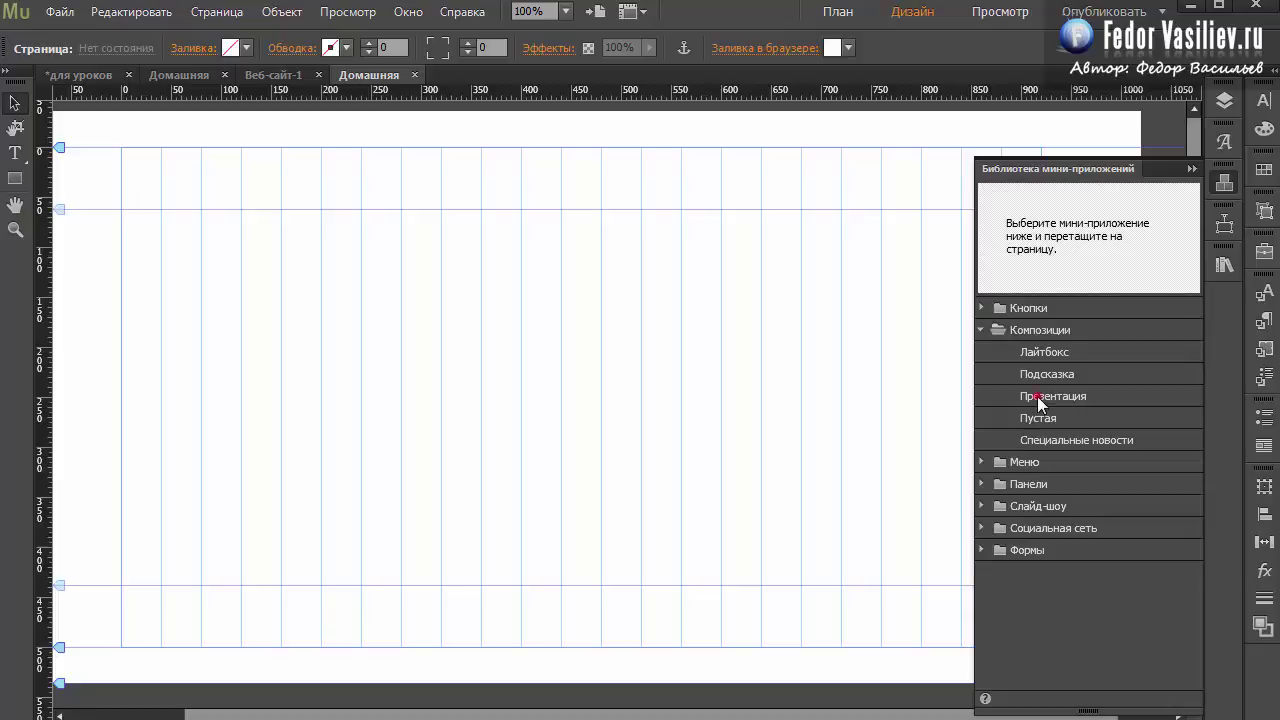
# Step: Place a Презентация composition near the page's upper-left area and enable automatic playback at 3 seconds
pyautogui.moveTo(1075, 396); pyautogui.dragTo(131, 163)
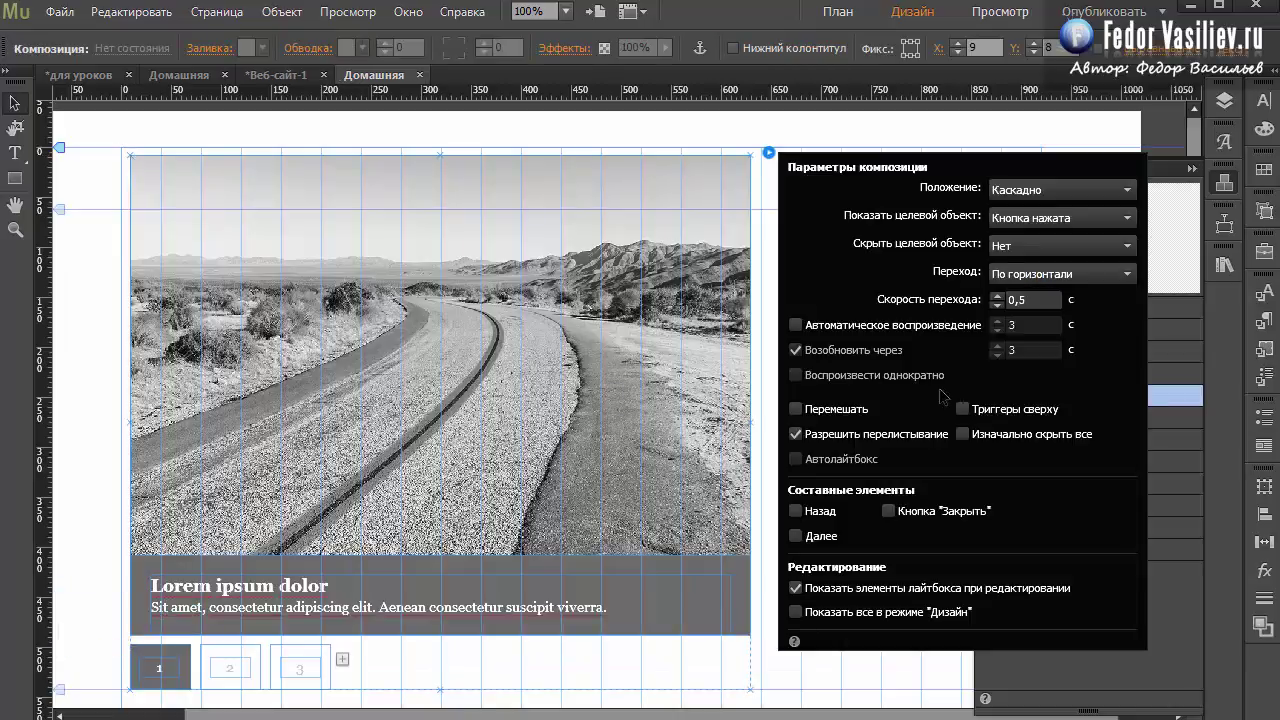
pyautogui.click(795, 324)
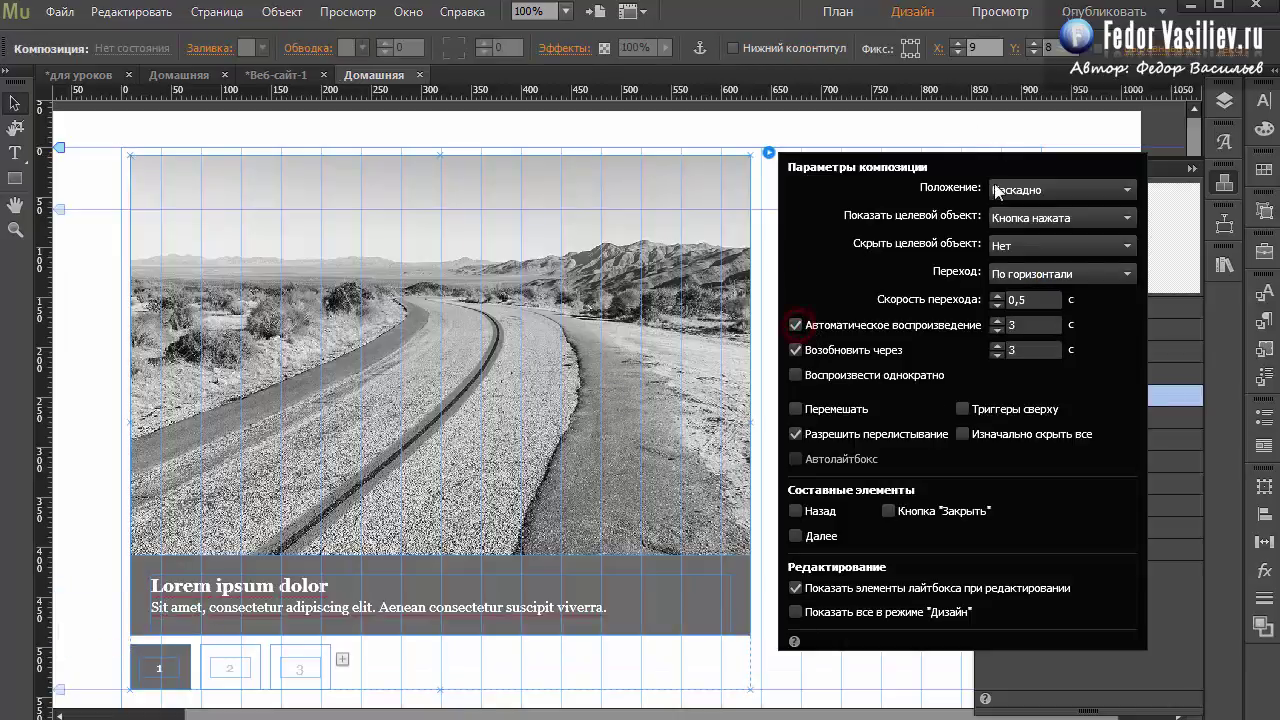
pyautogui.click(1192, 170)
pyautogui.click(563, 338)
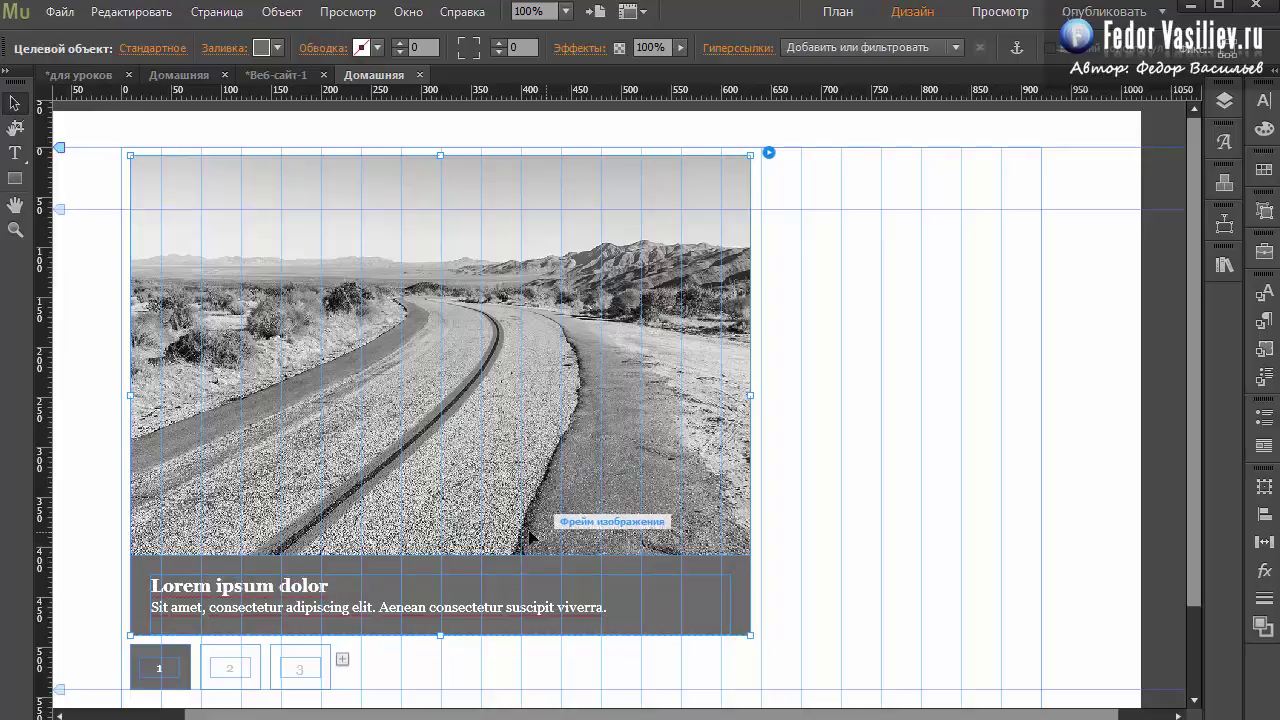
pyautogui.click(437, 368)
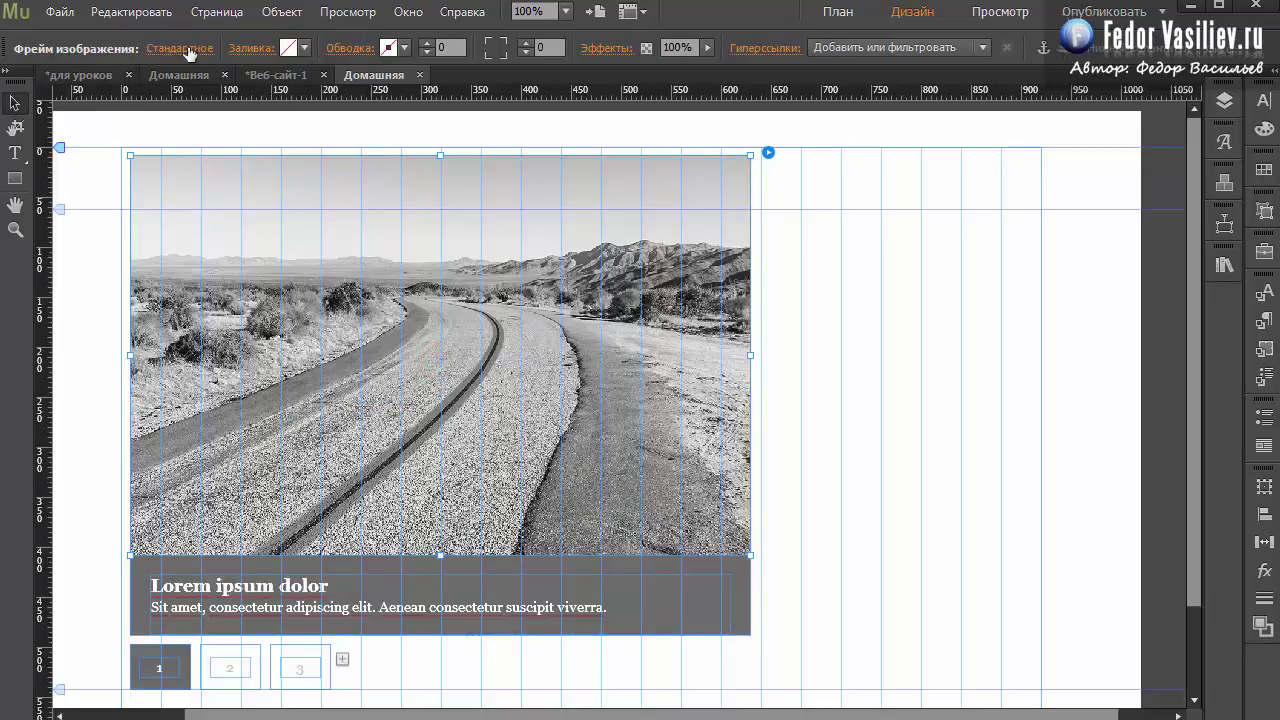
# Step: Preview the page in the browser and switch through the presentation's three slides before returning to Muse
pyautogui.click(59, 11)
pyautogui.click(206, 354)
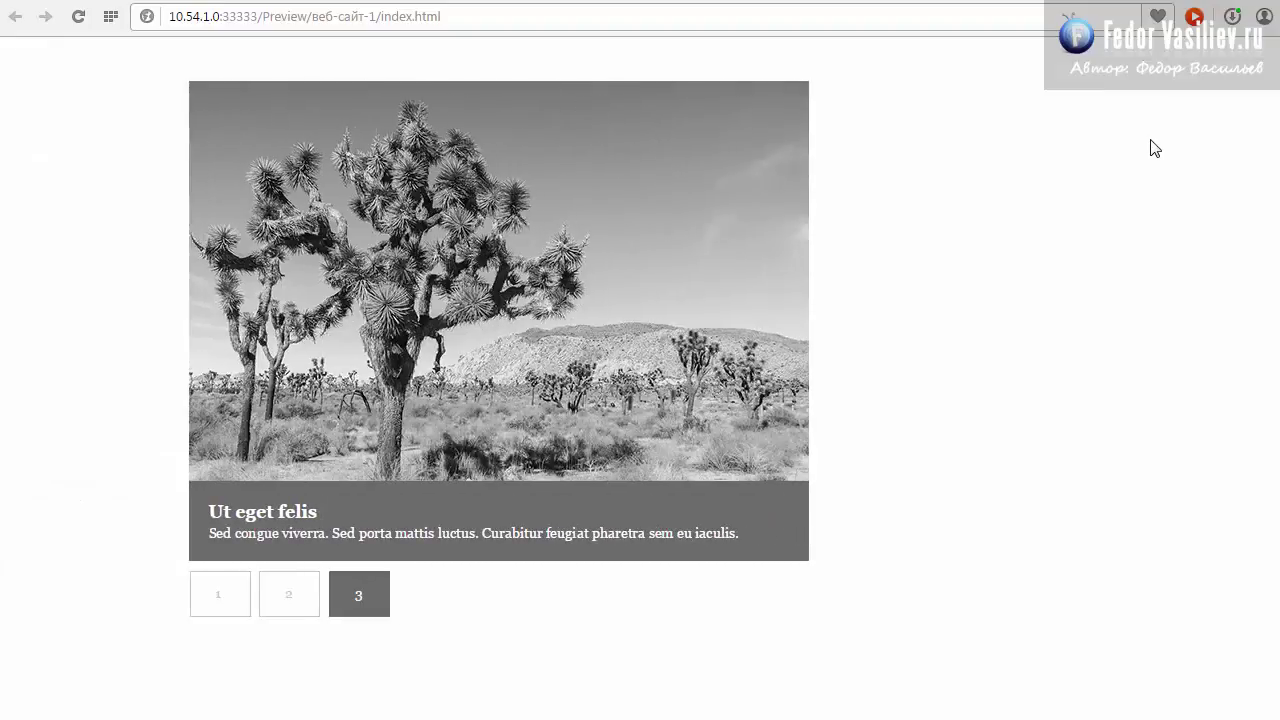
pyautogui.click(212, 600)
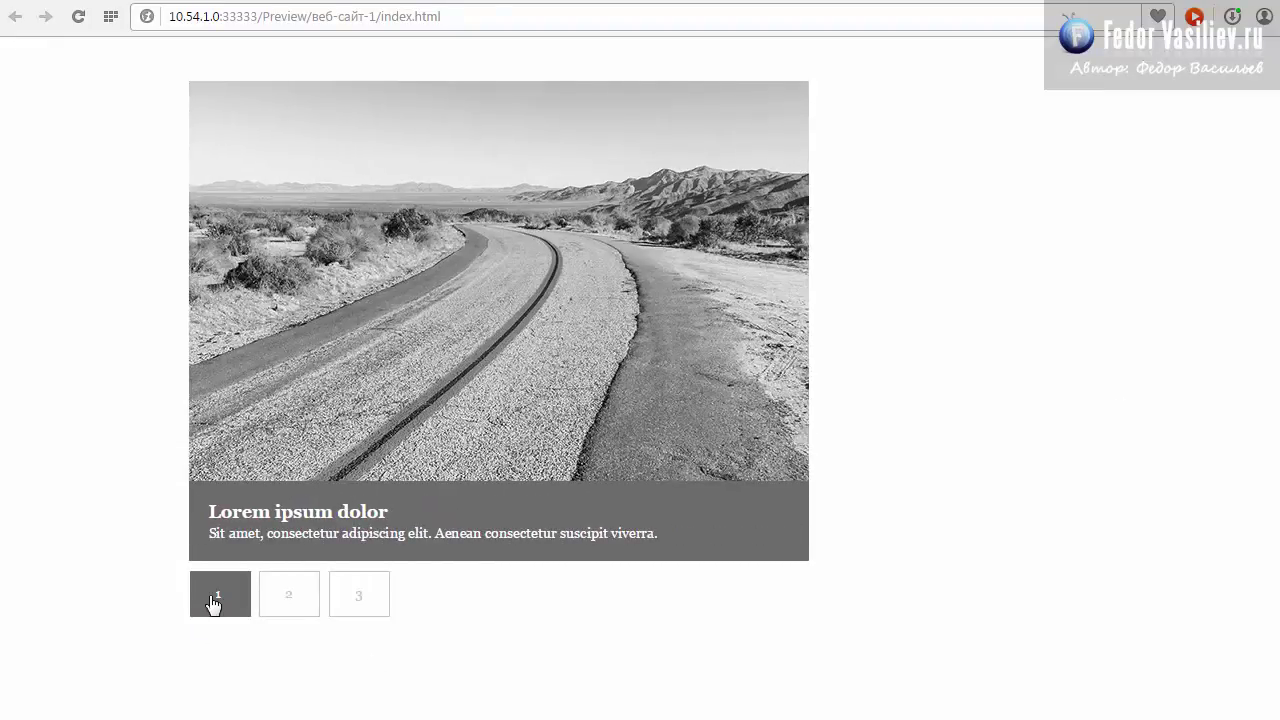
pyautogui.click(287, 600)
pyautogui.click(338, 598)
pyautogui.hotkey('alt', 'Tab')
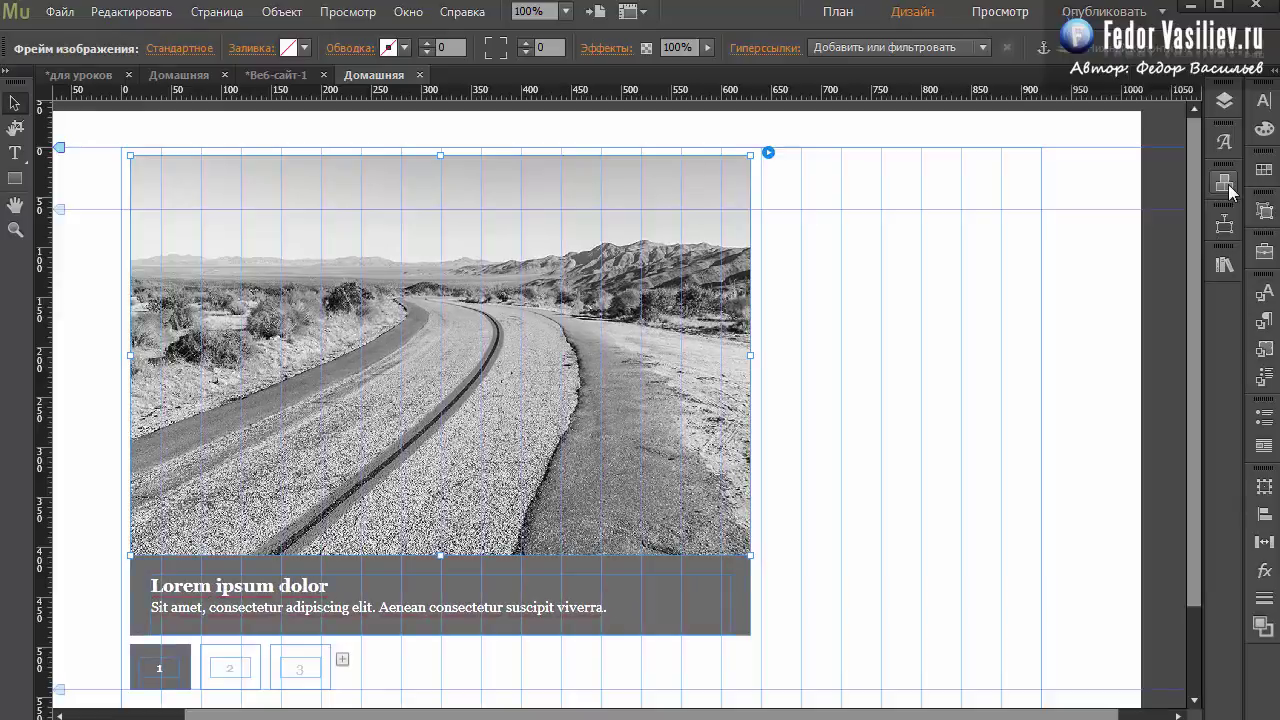
# Step: Compare the Пустая and Презентация compositions in the widget library, then delete the presentation composition from the page
pyautogui.click(1226, 184)
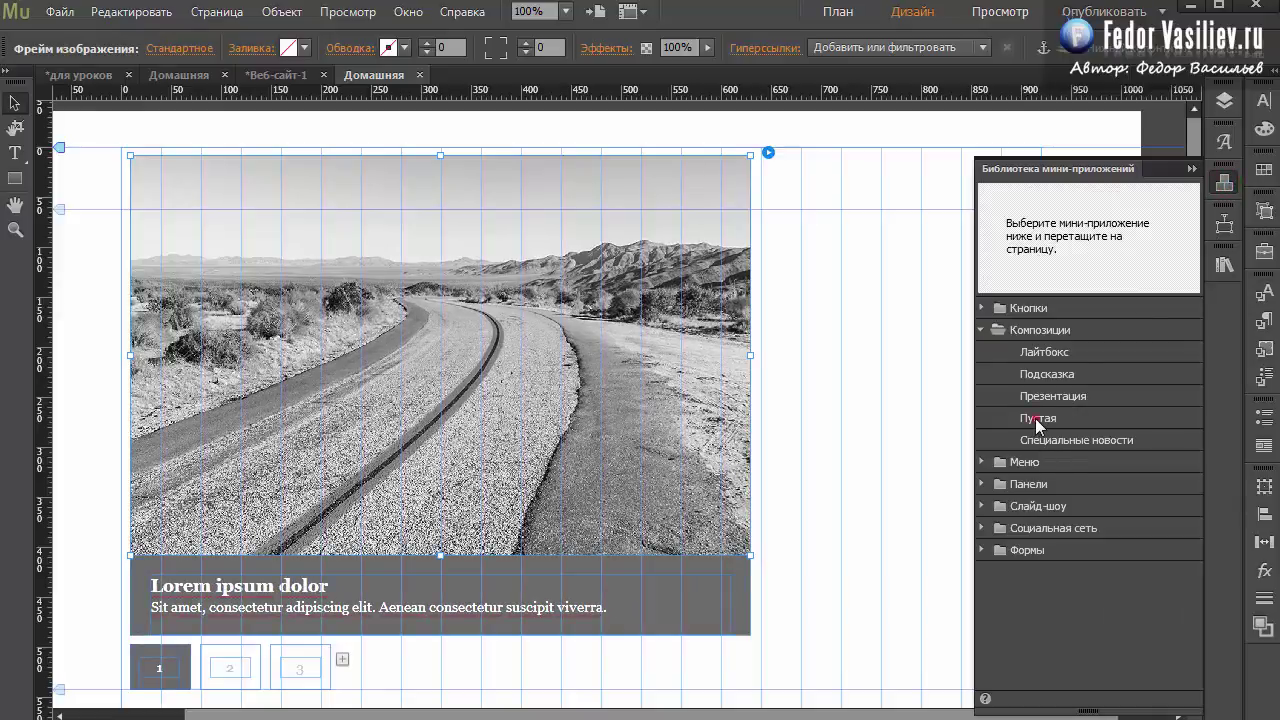
pyautogui.click(1035, 418)
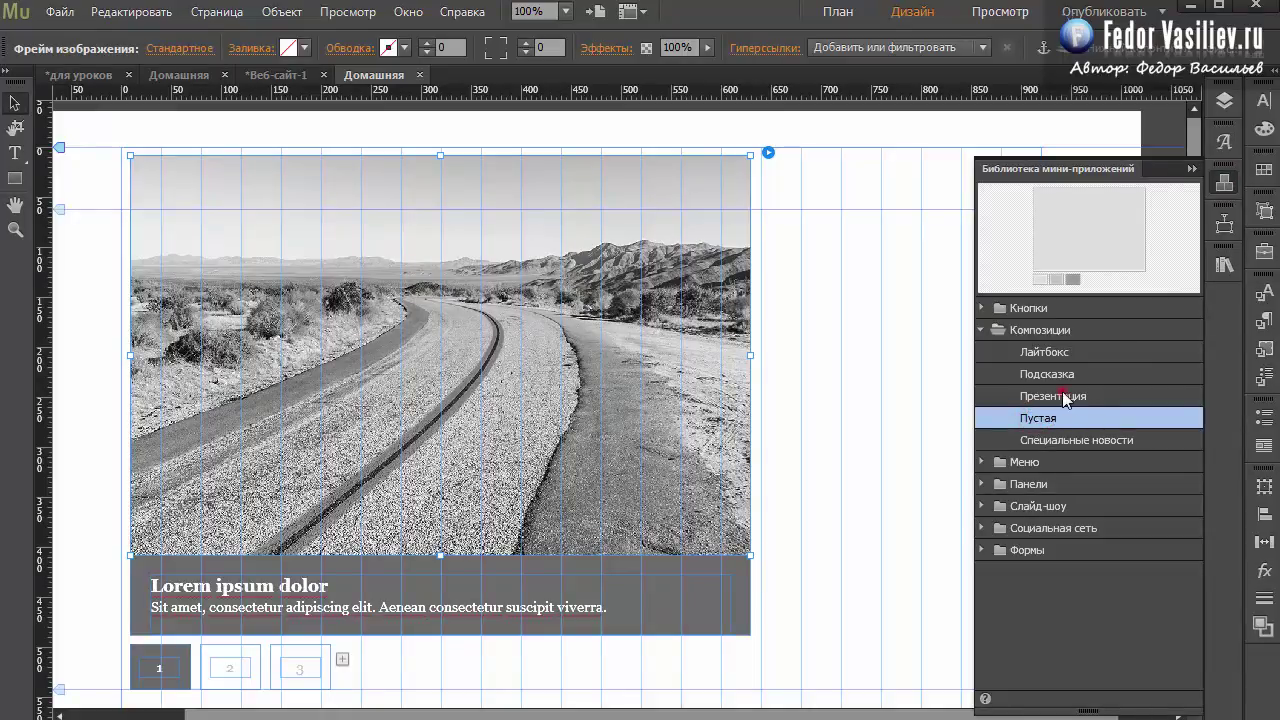
pyautogui.click(1062, 395)
pyautogui.click(1053, 414)
pyautogui.click(840, 236)
pyautogui.click(740, 278)
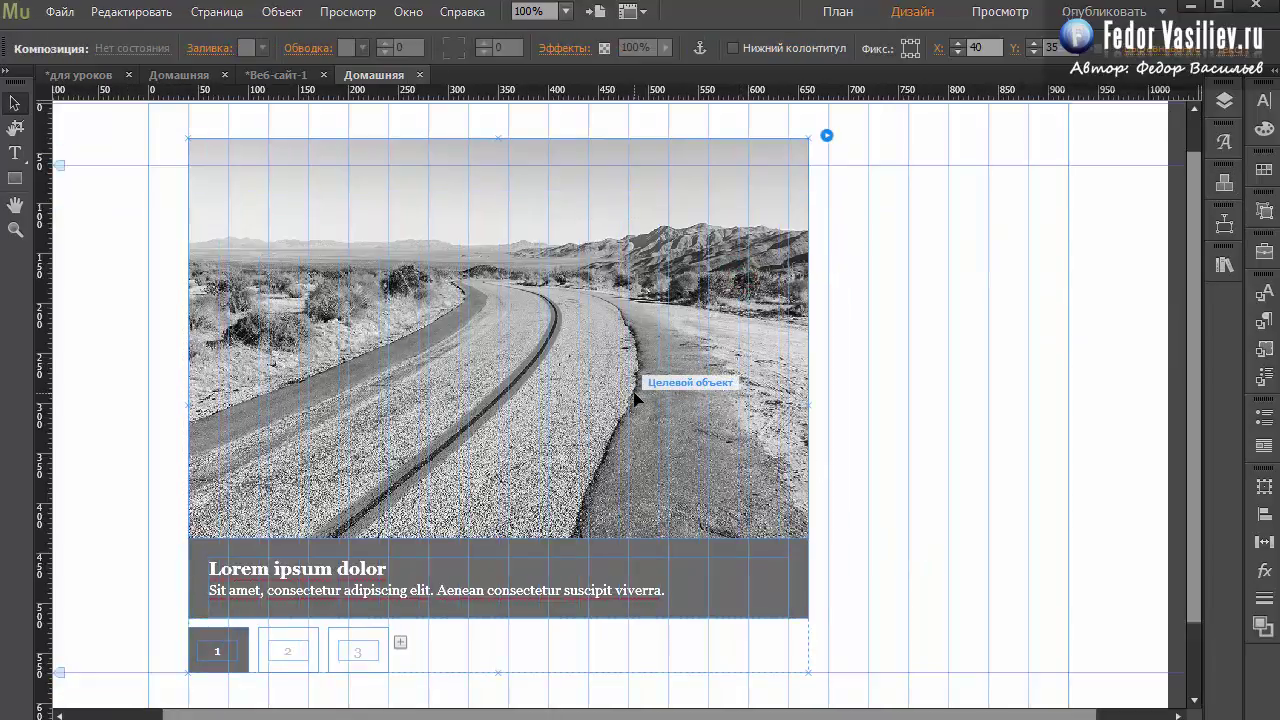
pyautogui.press('Delete')
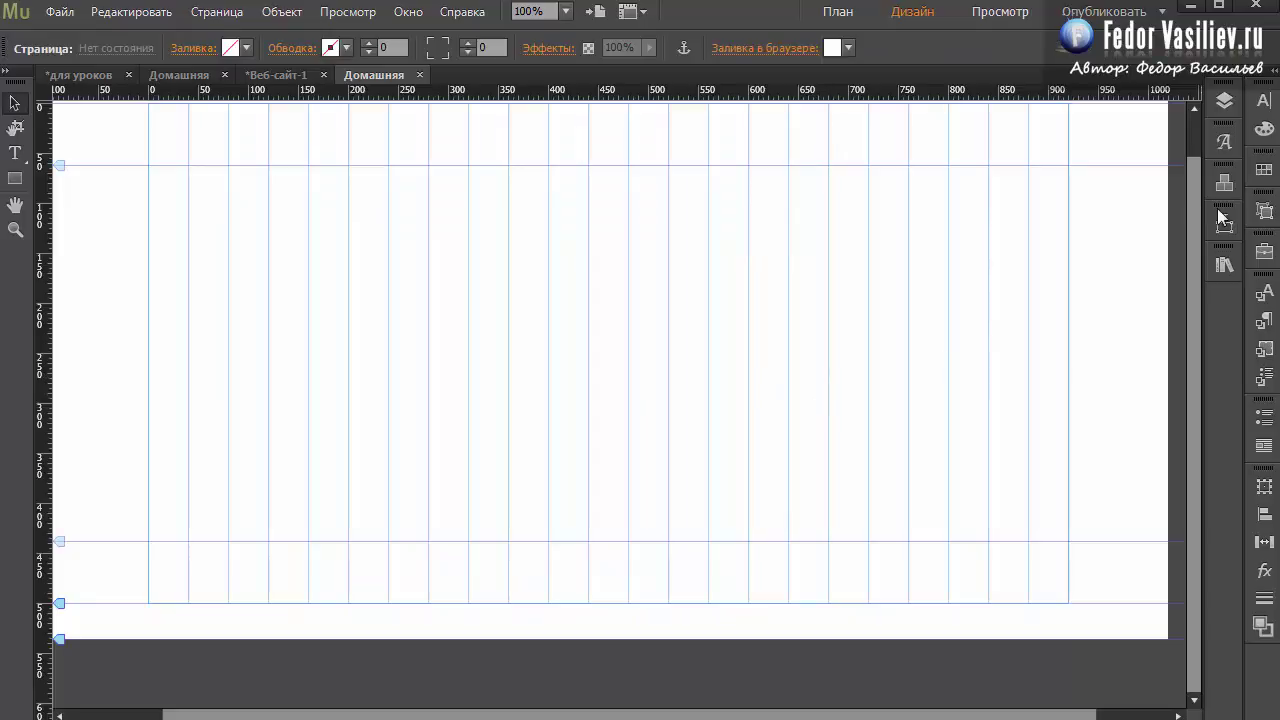
# Step: Place a Пустая composition on the page and stretch its target area to the full 920 px column width, 360 px high
pyautogui.click(1224, 188)
pyautogui.moveTo(1040, 417); pyautogui.dragTo(177, 143)
pyautogui.moveTo(648, 310); pyautogui.dragTo(1069, 321)
pyautogui.moveTo(172, 310); pyautogui.dragTo(149, 314)
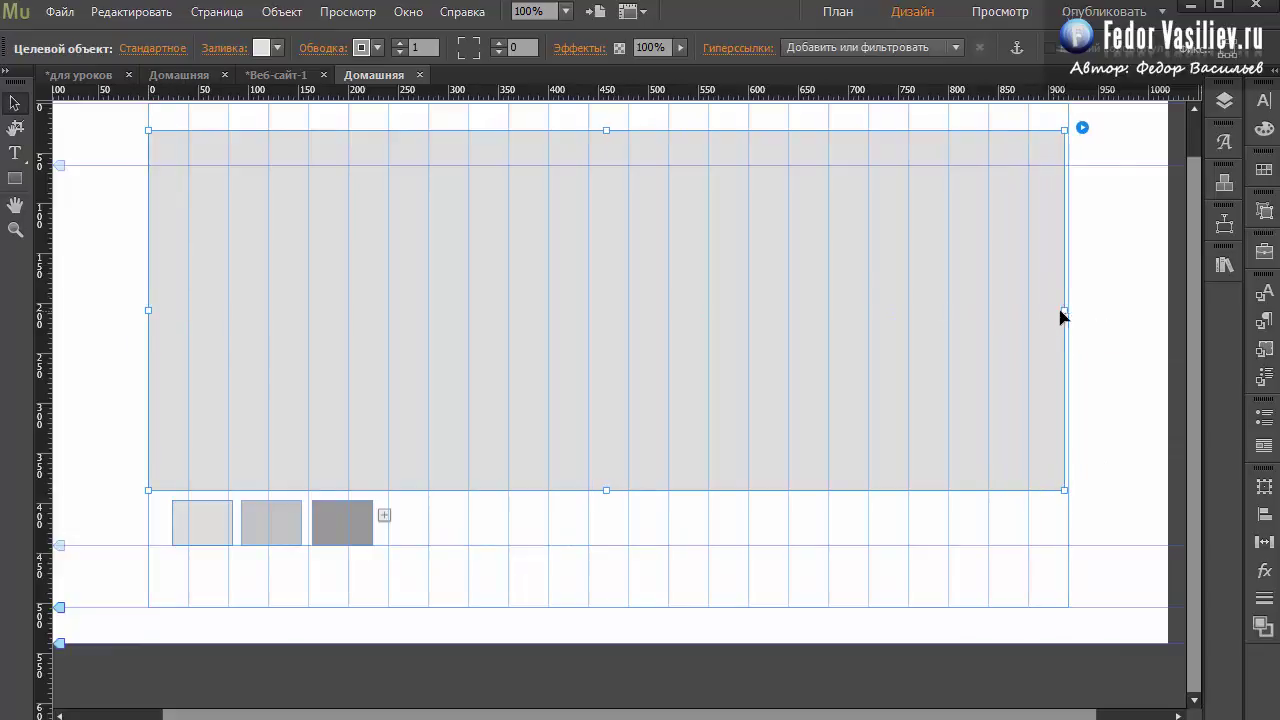
pyautogui.moveTo(1065, 310); pyautogui.dragTo(1068, 311)
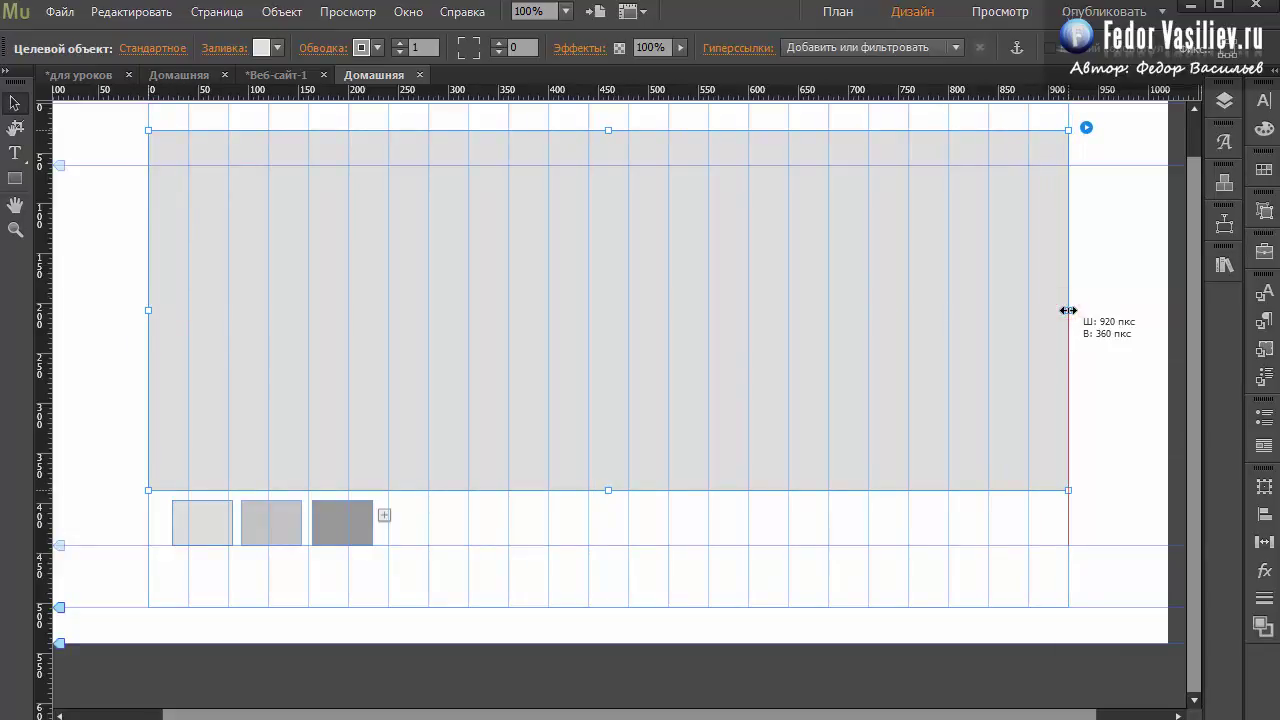
# Step: Fill the first trigger's target area with the image assassins_creed_2_desmond_miles_peoples_arm_1920x1200_hd-wallpaper-19075.jpg
pyautogui.click(201, 522)
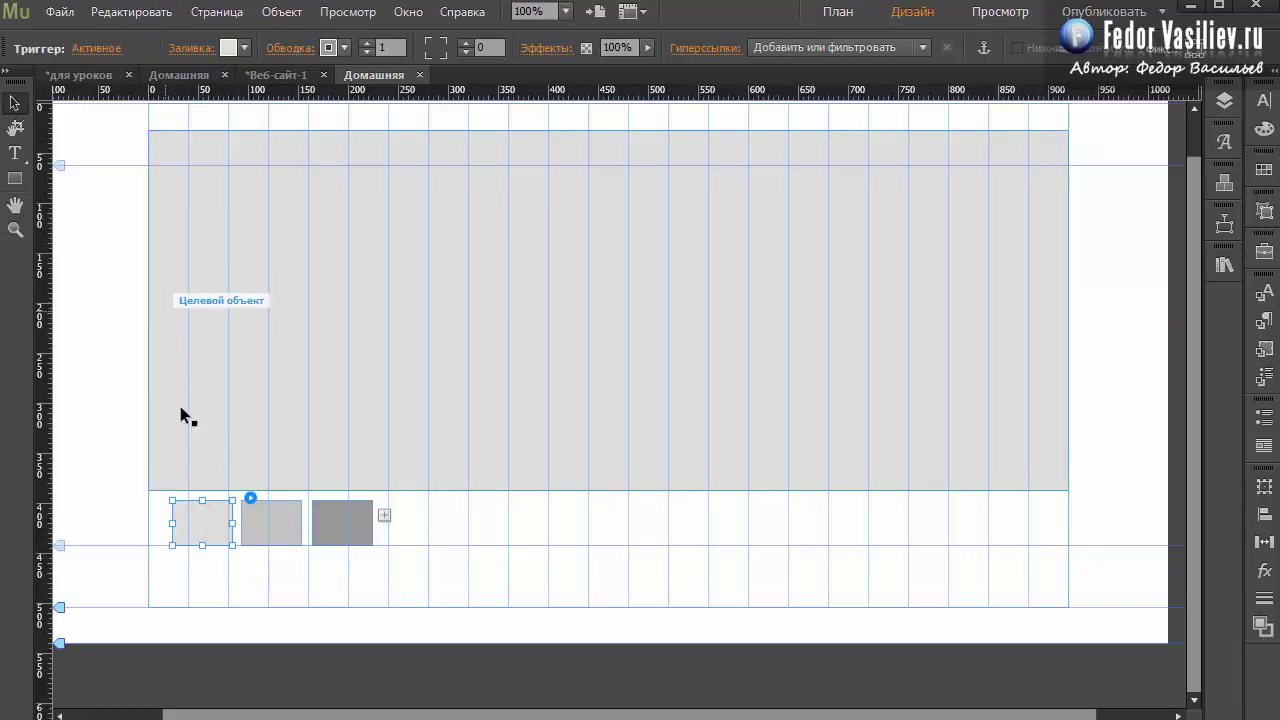
pyautogui.click(171, 347)
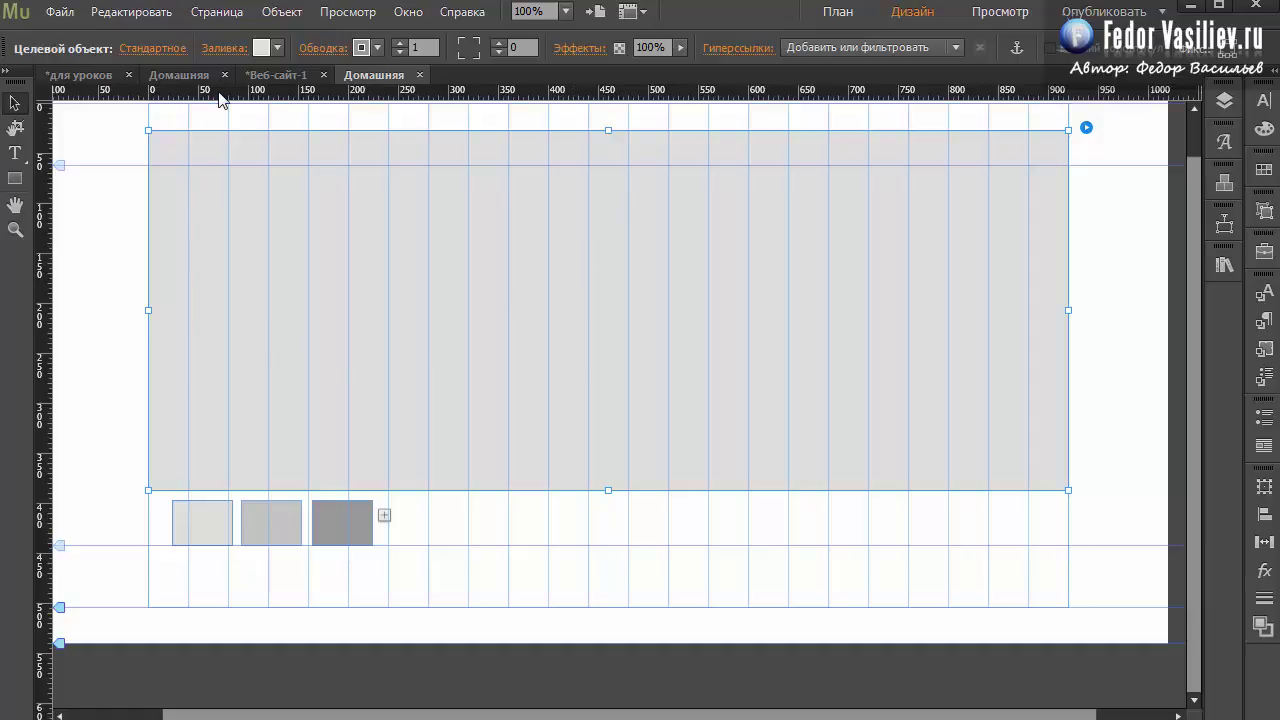
pyautogui.click(228, 48)
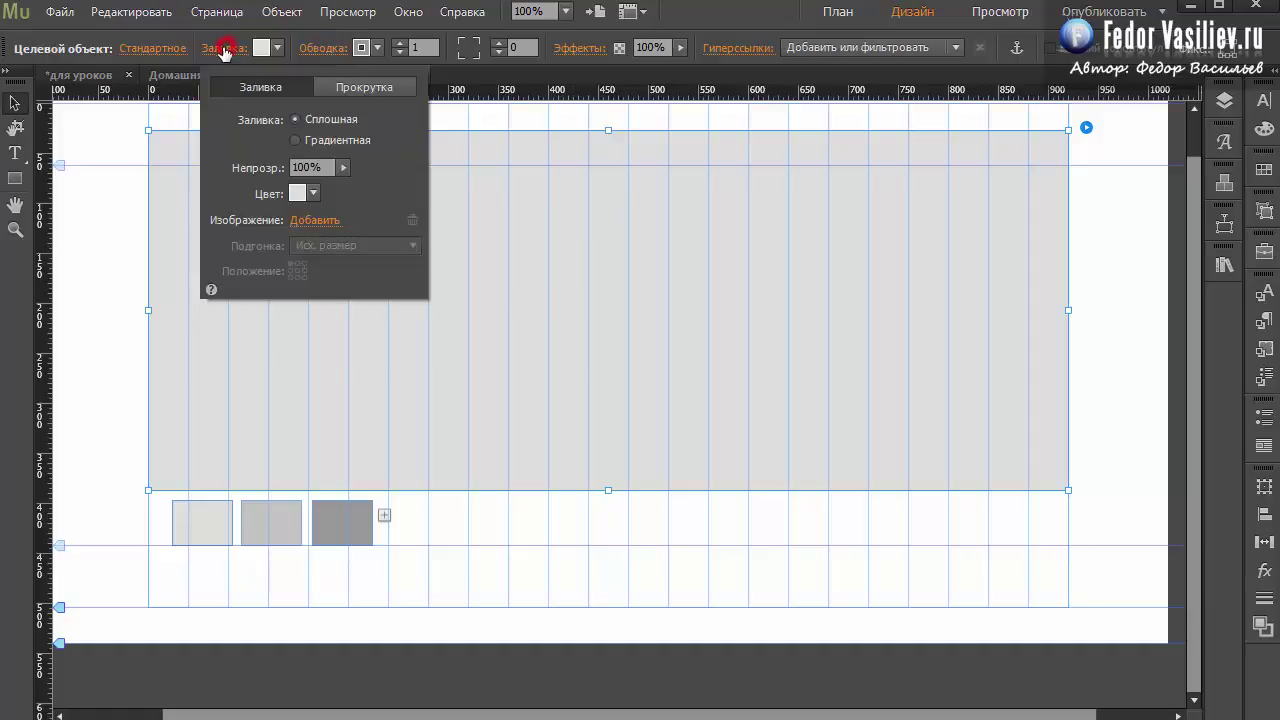
pyautogui.click(309, 222)
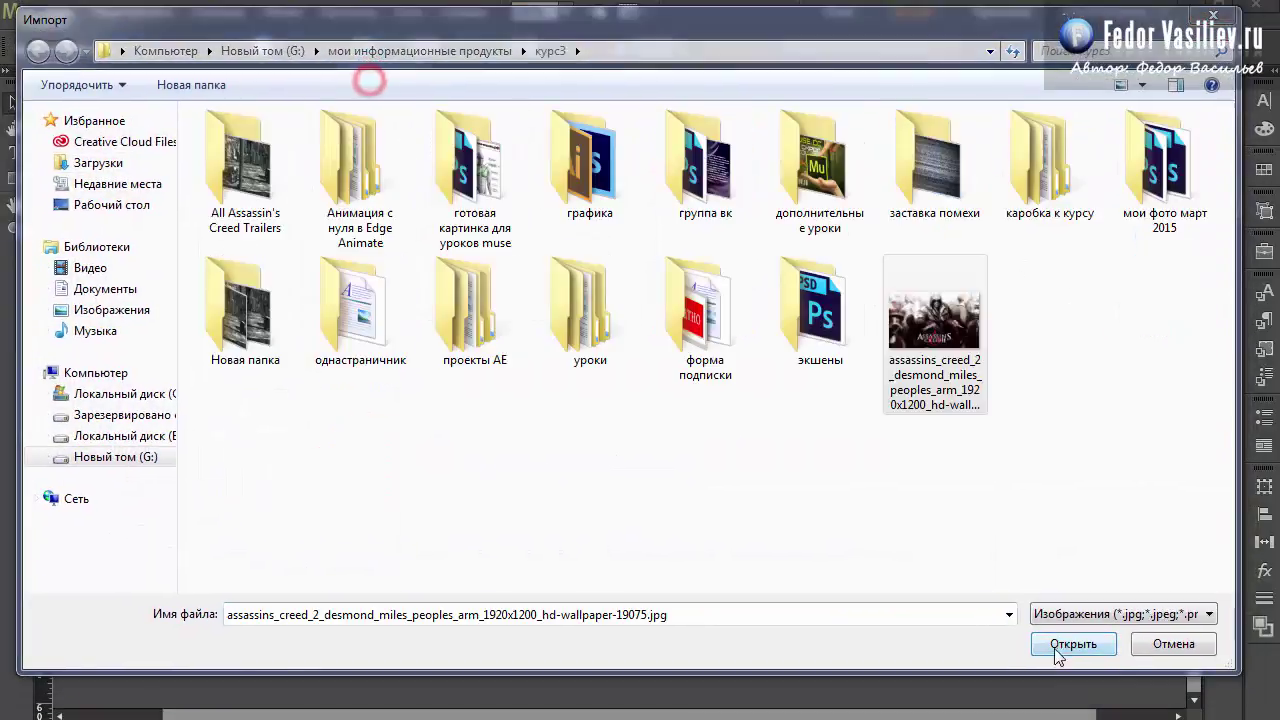
pyautogui.click(1056, 648)
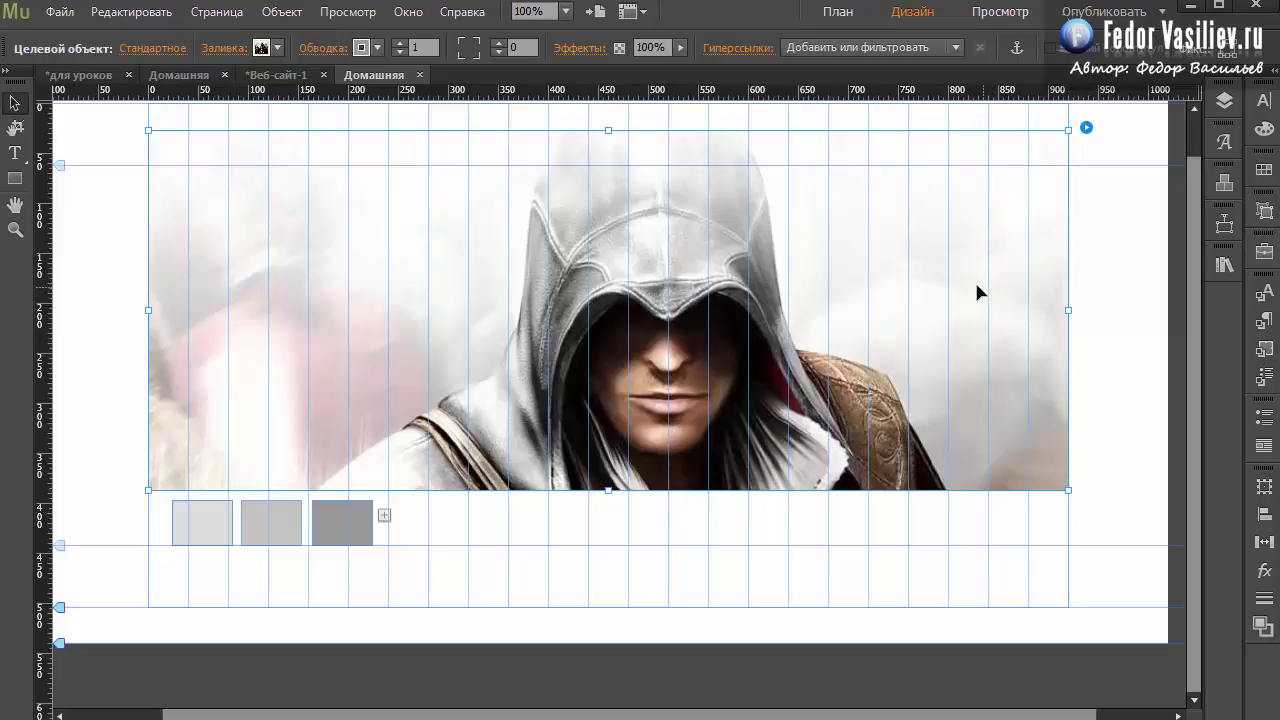
# Step: Check the target area's width and height in the transform values
pyautogui.click(1264, 540)
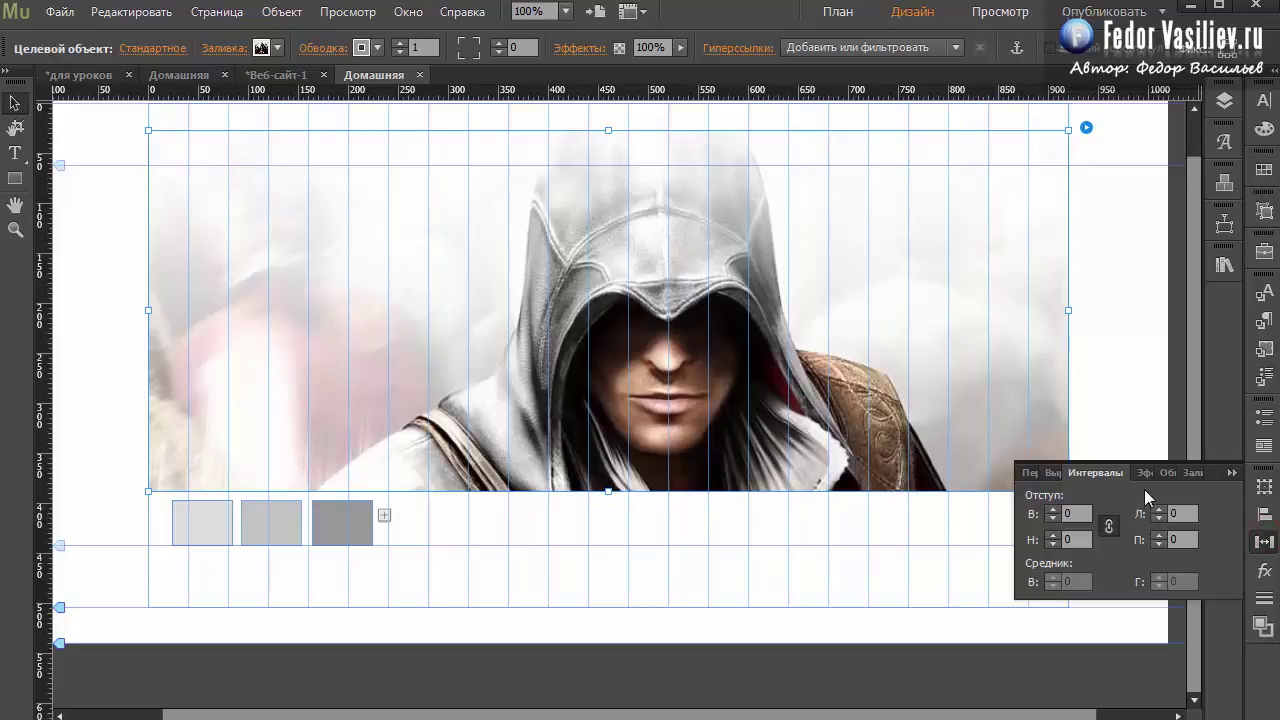
pyautogui.moveTo(1068, 310)
pyautogui.mouseDown()
pyautogui.moveTo(1056, 310)
pyautogui.moveTo(1068, 311)
pyautogui.mouseUp()
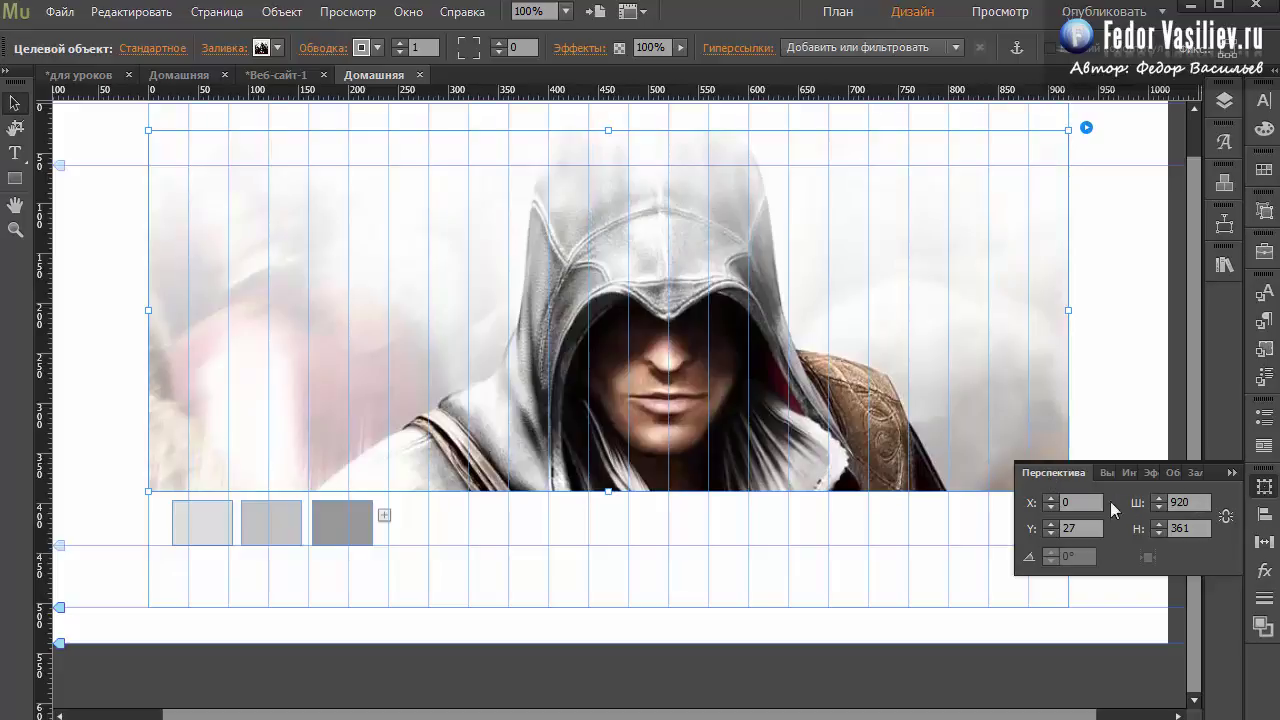
pyautogui.moveTo(608, 491)
pyautogui.mouseDown()
pyautogui.moveTo(610, 503)
pyautogui.moveTo(609, 492)
pyautogui.mouseUp()
pyautogui.click(1192, 502)
pyautogui.click(1200, 530)
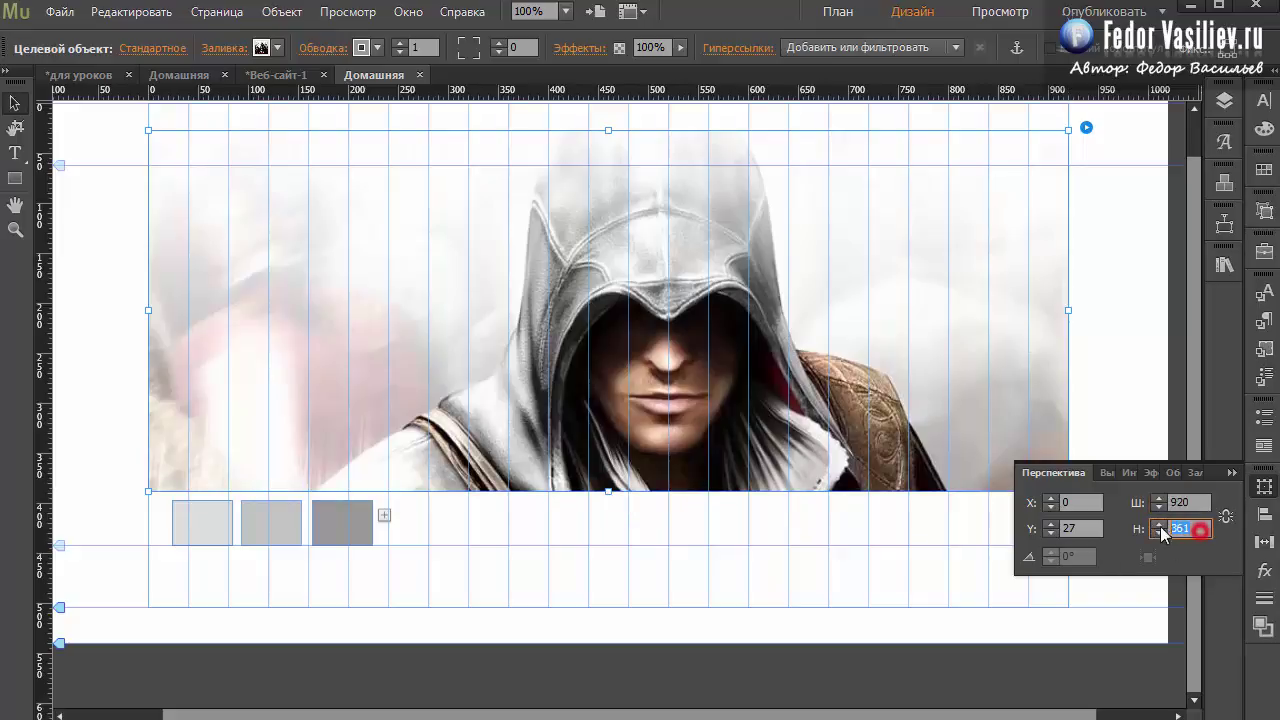
pyautogui.click(1233, 473)
# Step: Fill the first trigger below the target area with the same assassins_creed_2 wallpaper image
pyautogui.click(230, 503)
pyautogui.click(380, 414)
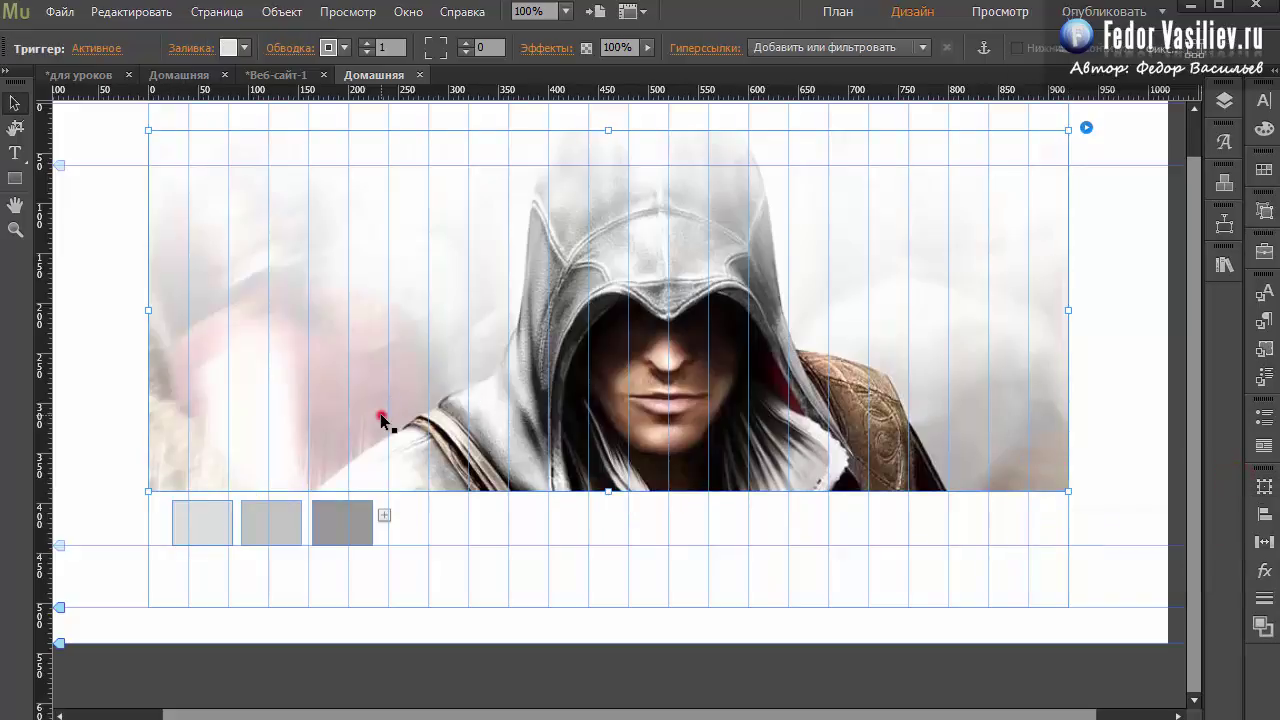
pyautogui.click(195, 521)
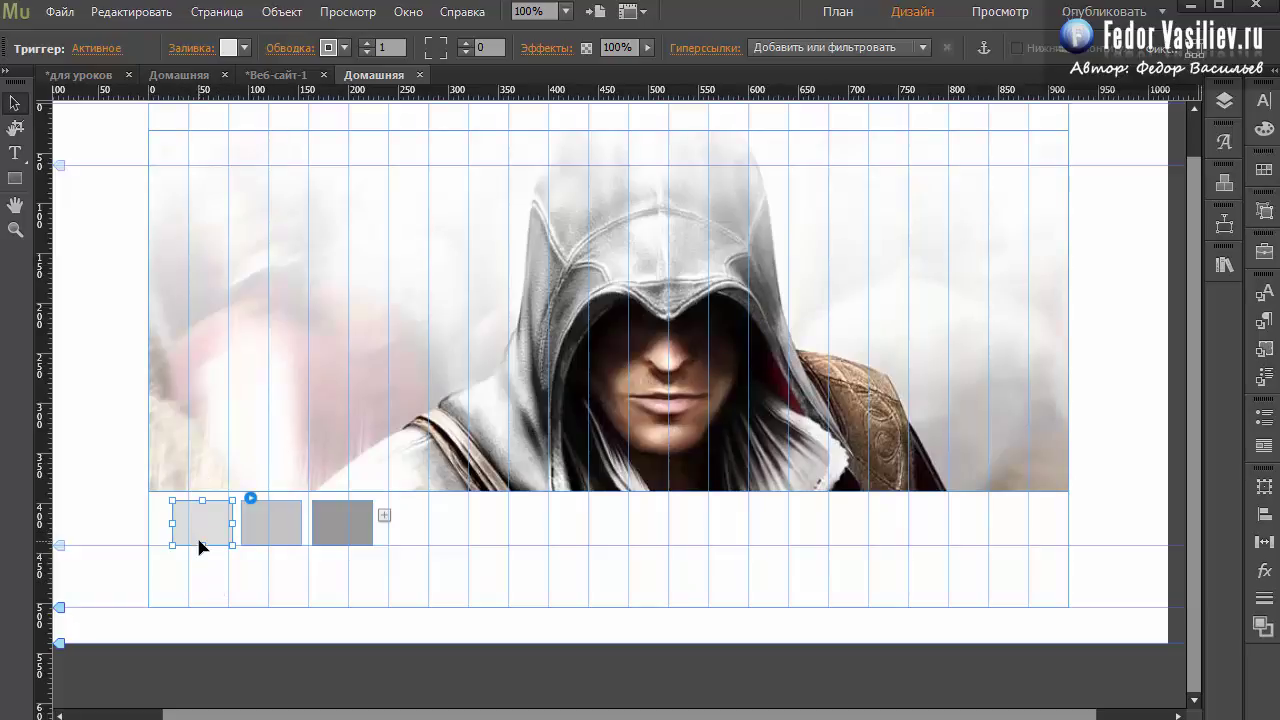
pyautogui.click(193, 50)
pyautogui.click(268, 220)
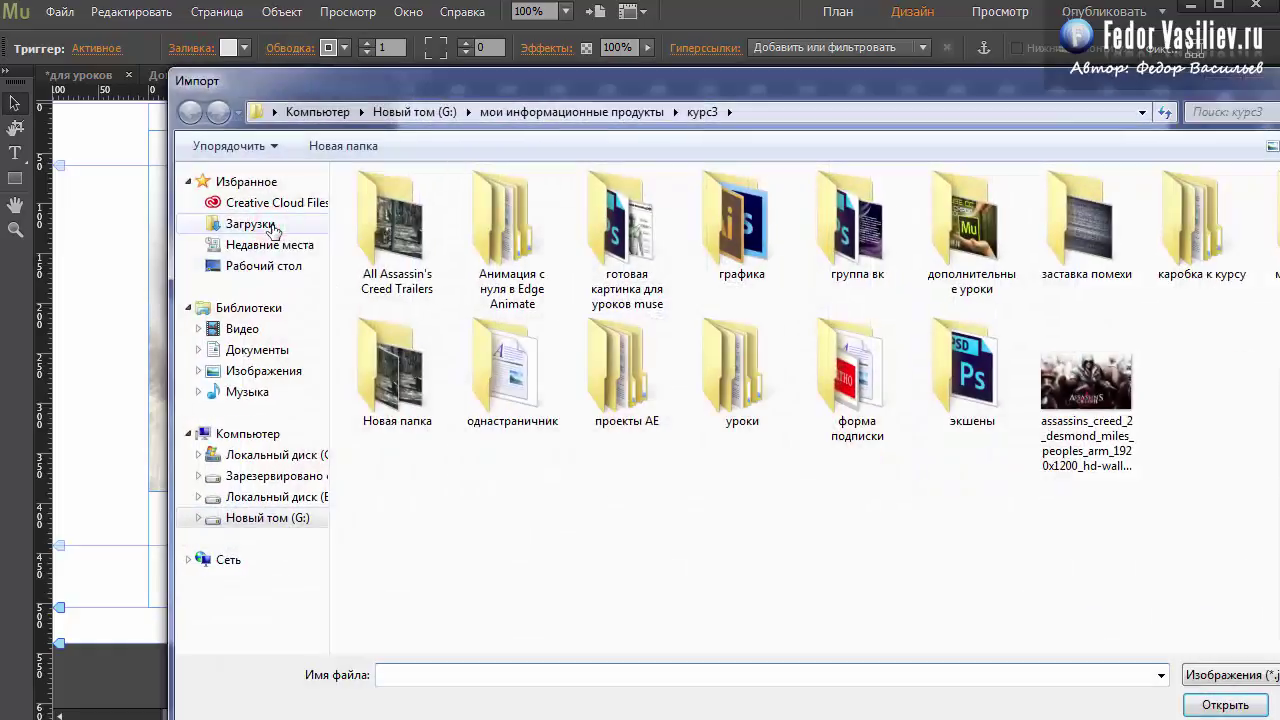
pyautogui.click(1086, 390)
pyautogui.click(1196, 703)
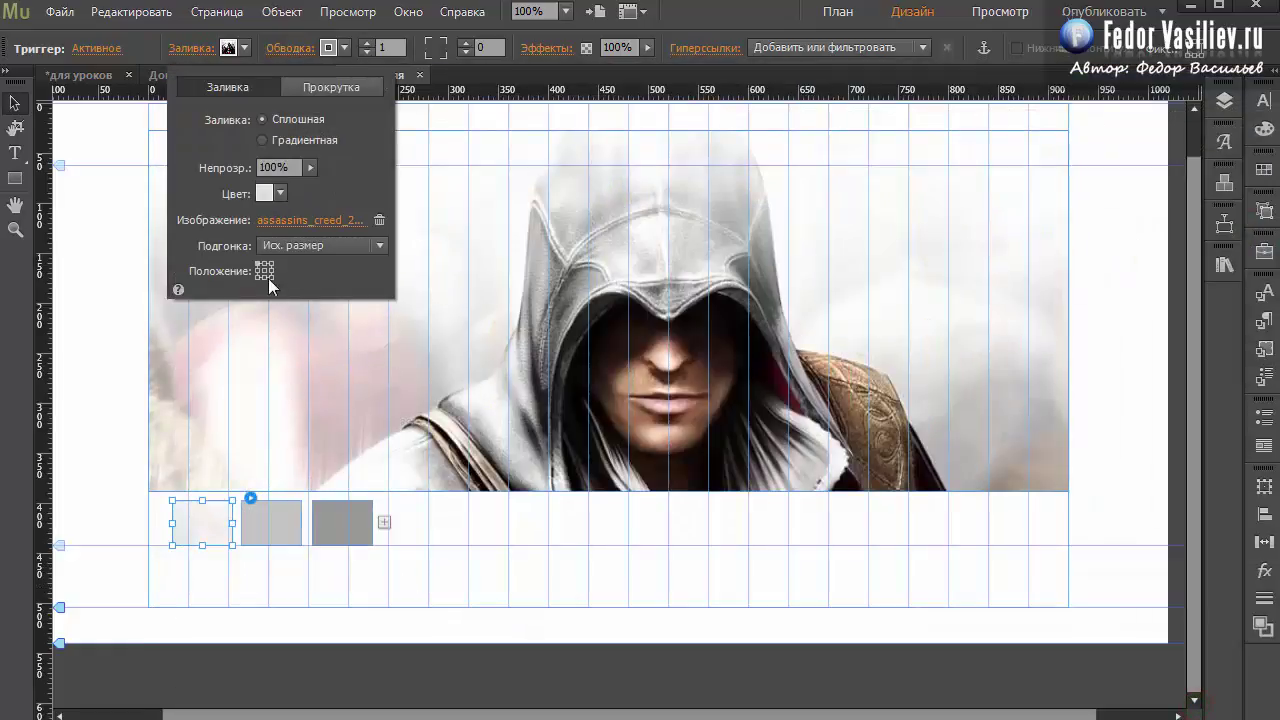
# Step: Centre the first trigger's fill image and set its fitting to Заполнение
pyautogui.click(267, 271)
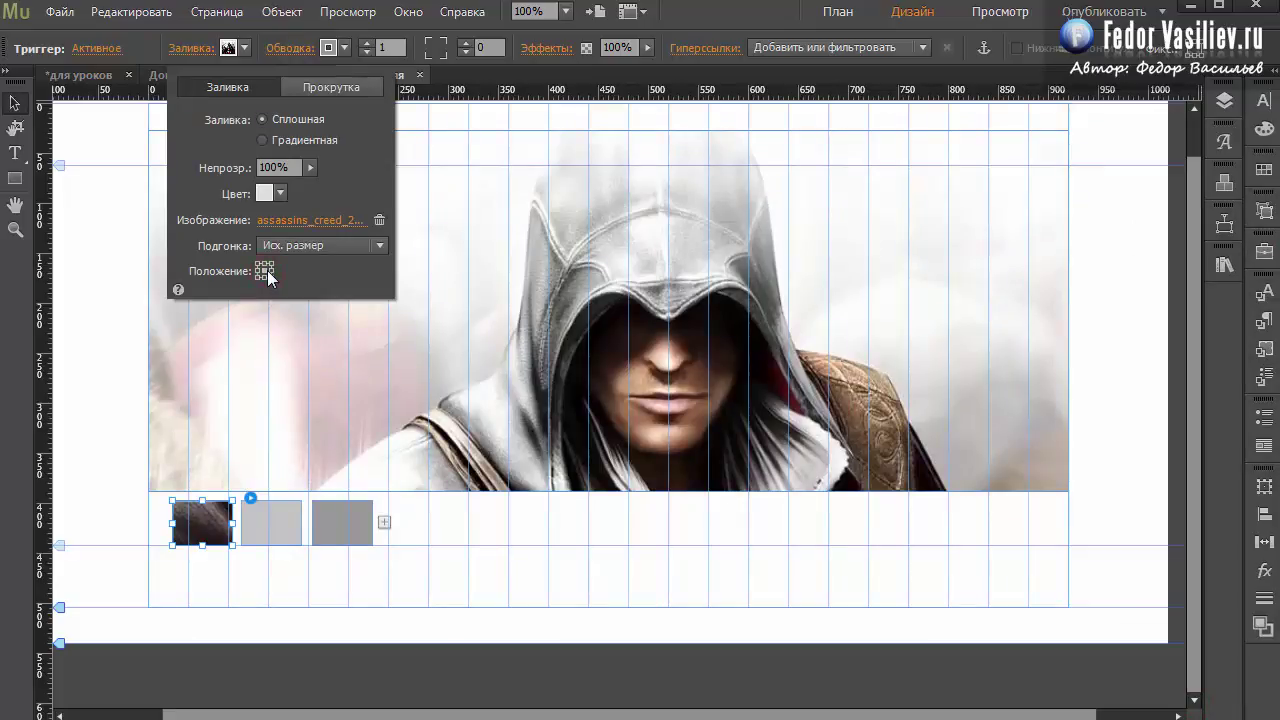
pyautogui.click(280, 248)
pyautogui.click(285, 270)
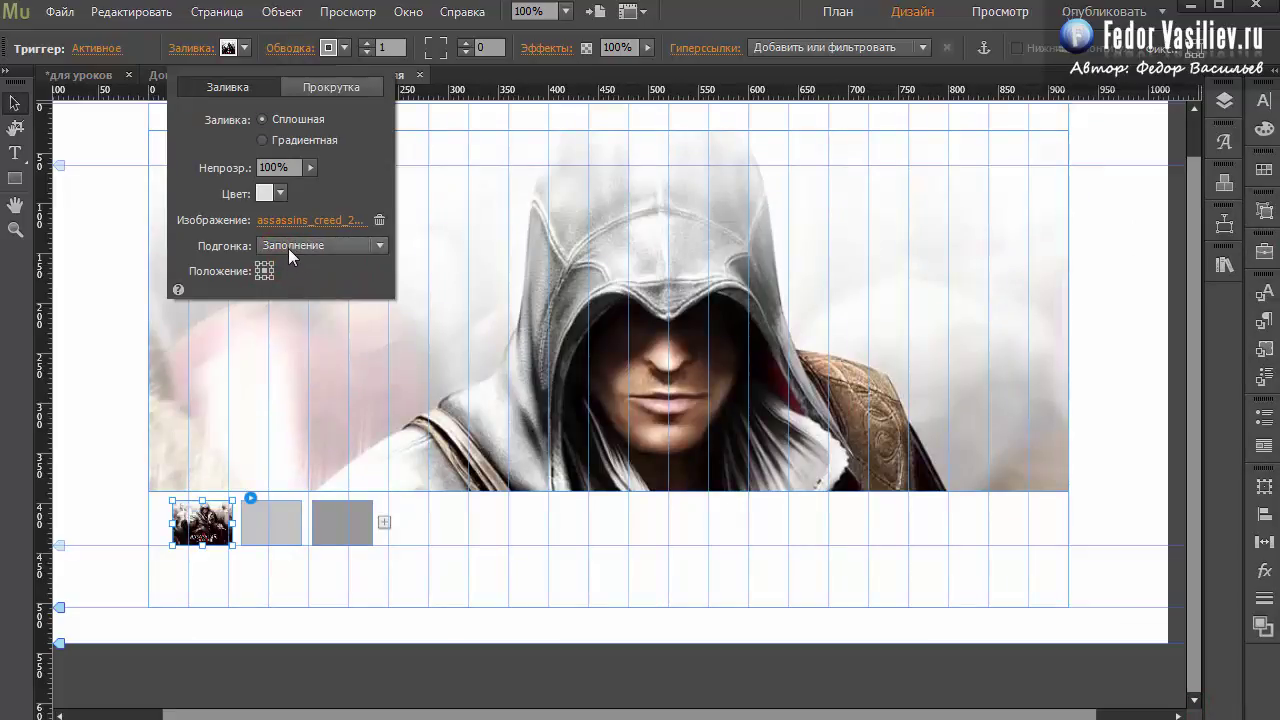
pyautogui.click(461, 78)
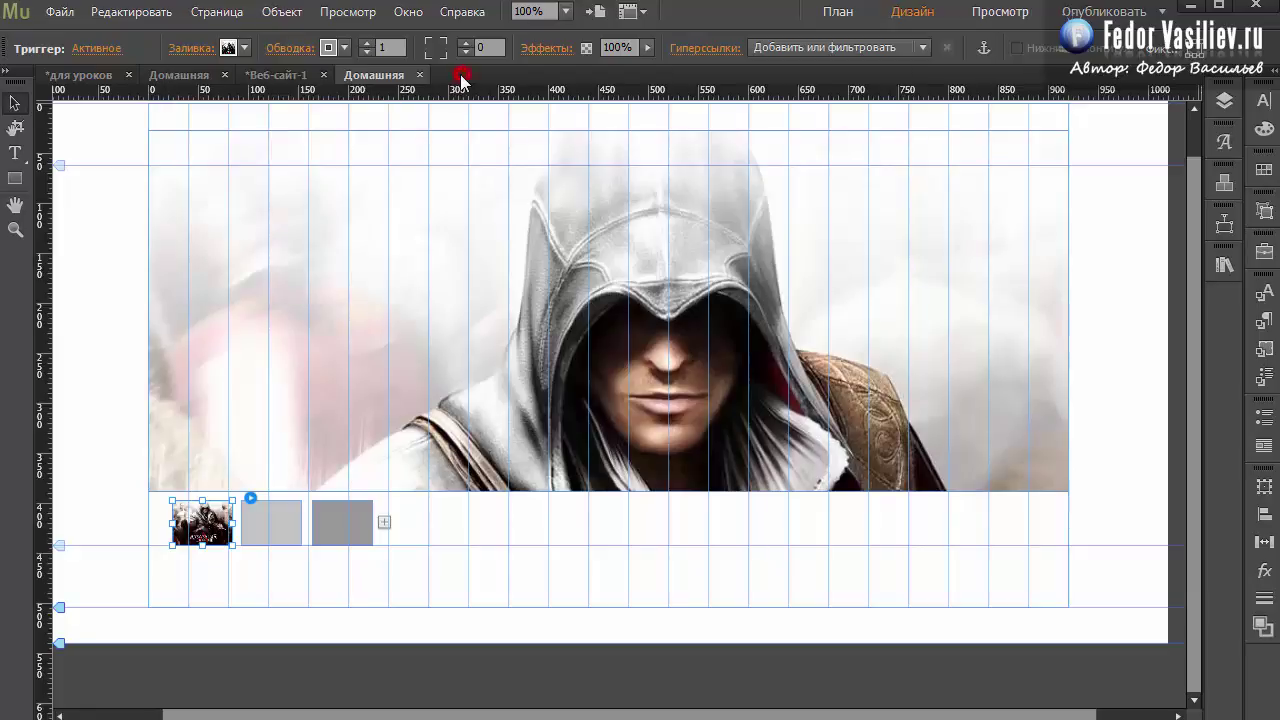
# Step: Set the fitting of the first target area's fill image to Заполнение
pyautogui.click(255, 525)
pyautogui.click(198, 528)
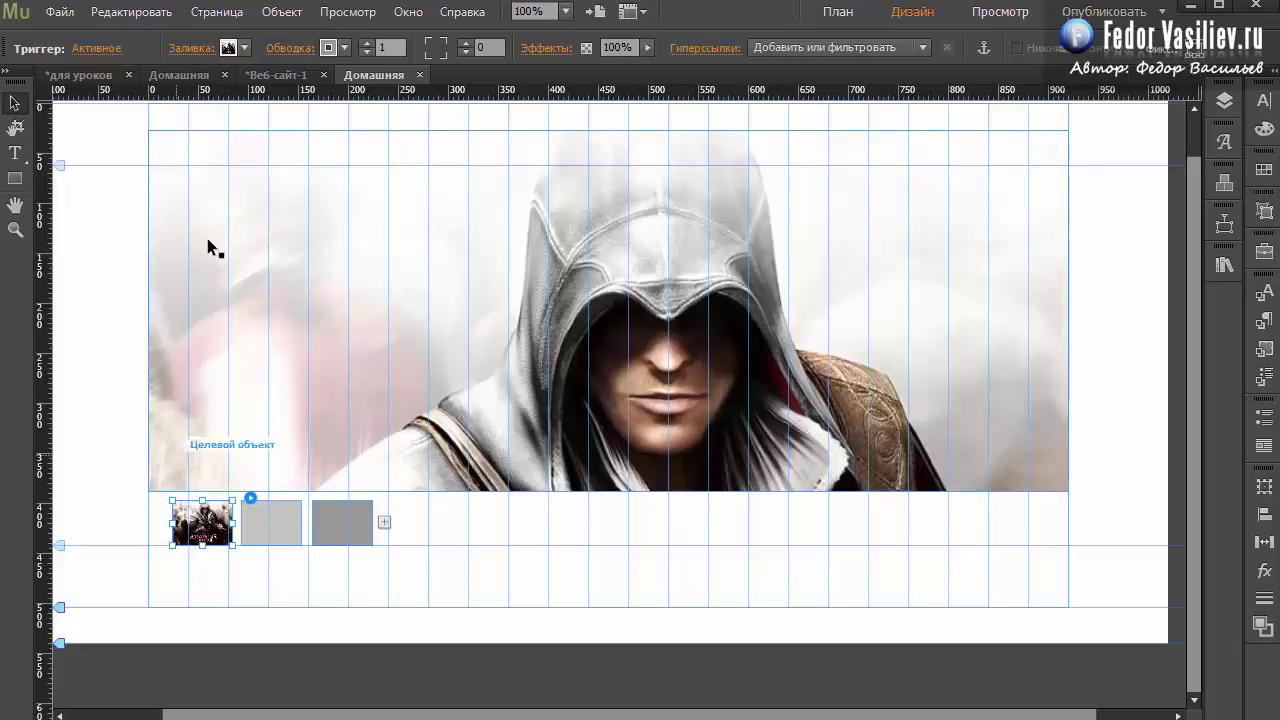
pyautogui.click(171, 151)
pyautogui.click(220, 47)
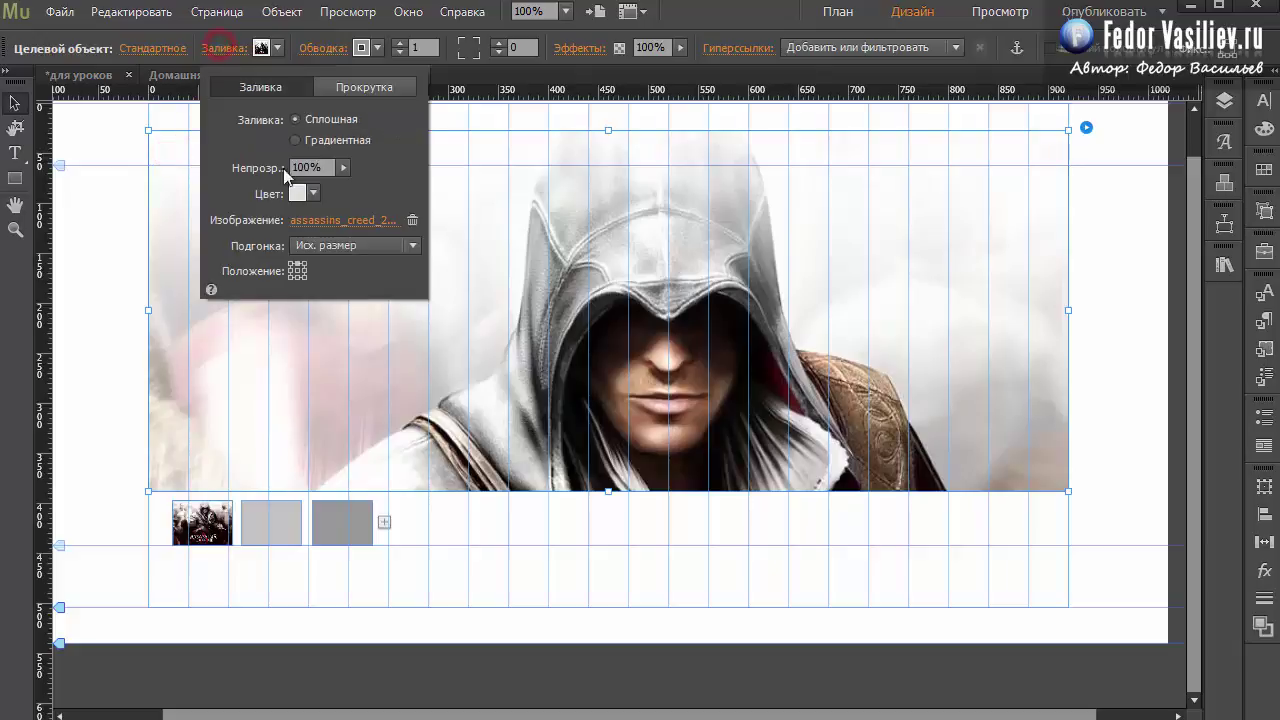
pyautogui.click(308, 246)
pyautogui.click(327, 269)
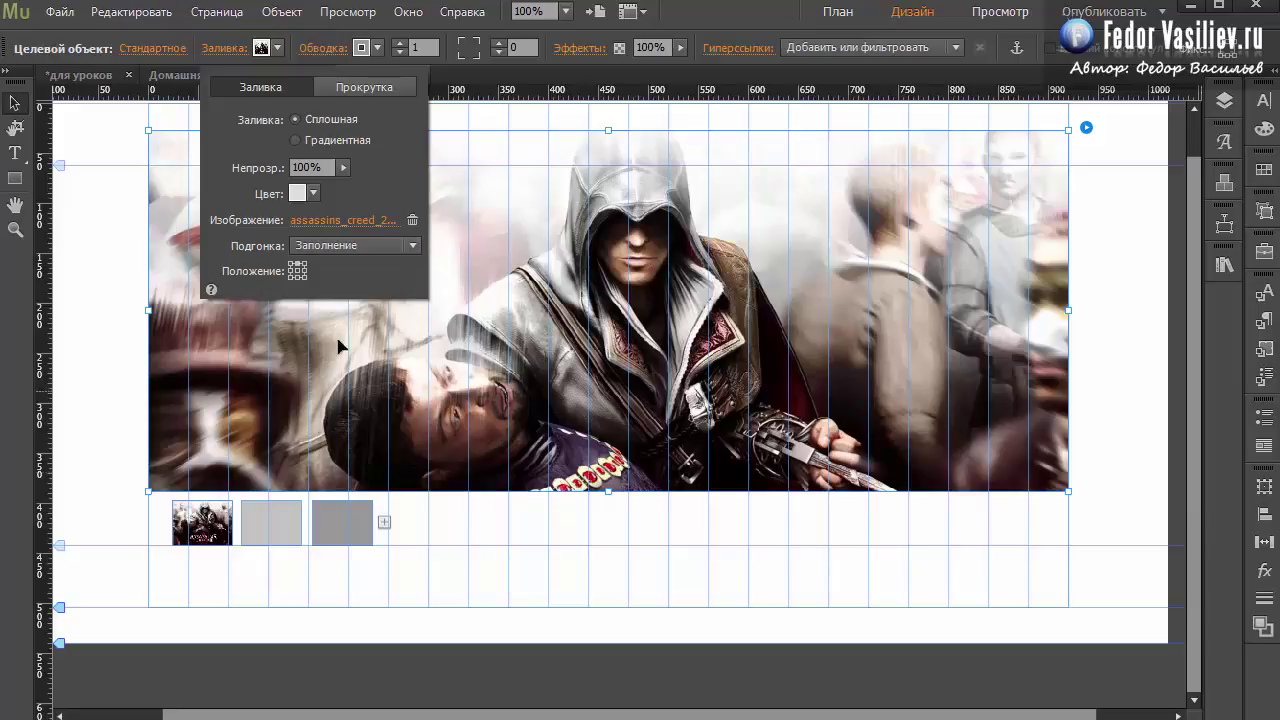
pyautogui.click(840, 645)
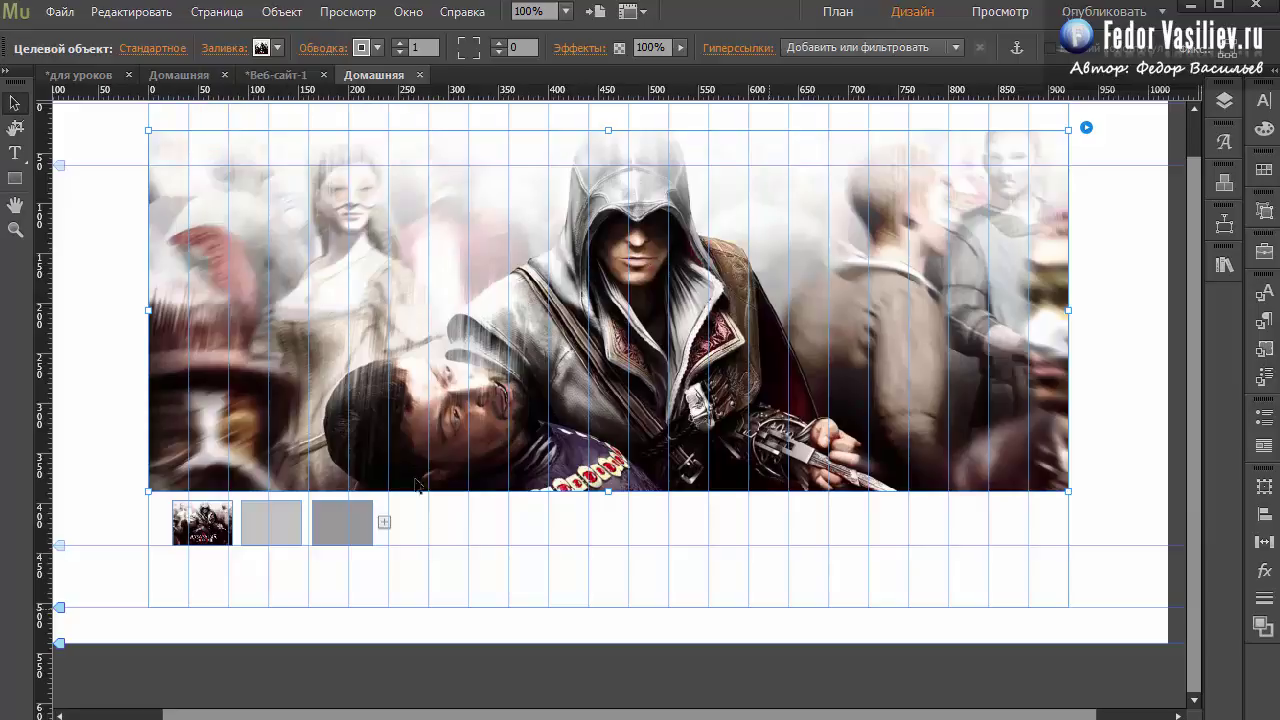
# Step: Fill the second trigger below the target area with the image bg.png from the Картинки folder
pyautogui.click(240, 528)
pyautogui.click(268, 526)
pyautogui.click(258, 523)
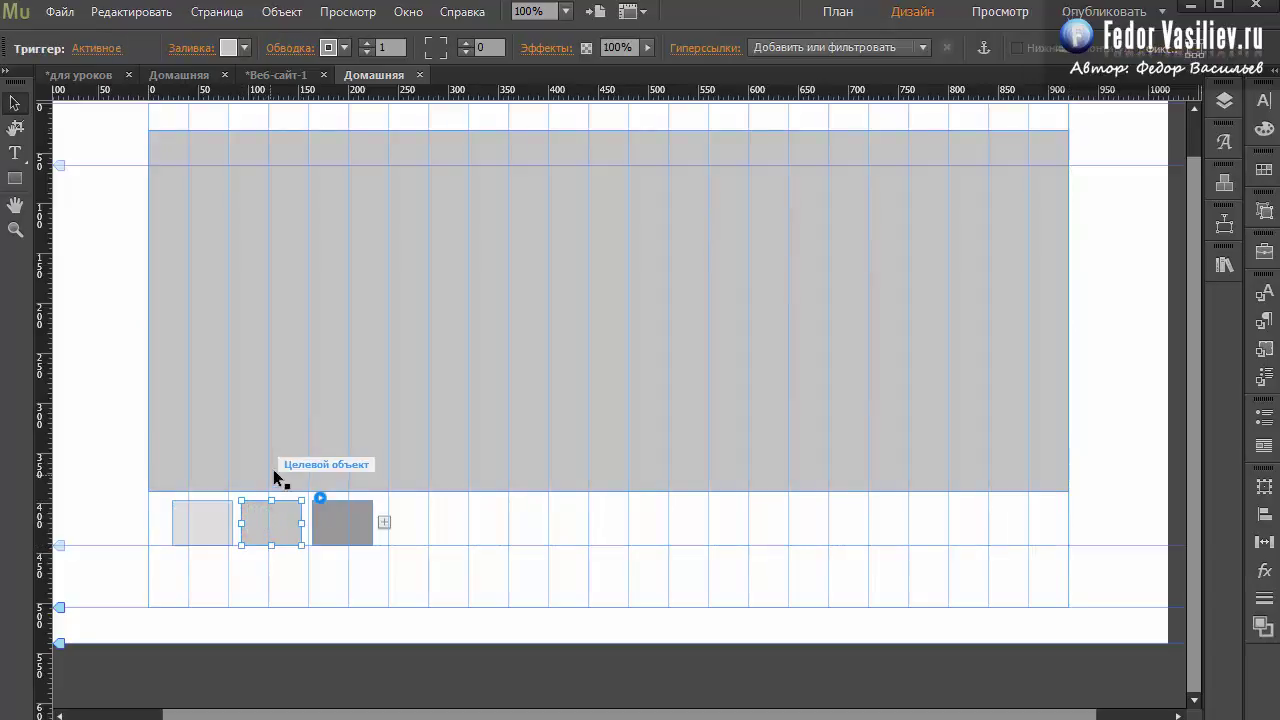
pyautogui.click(192, 50)
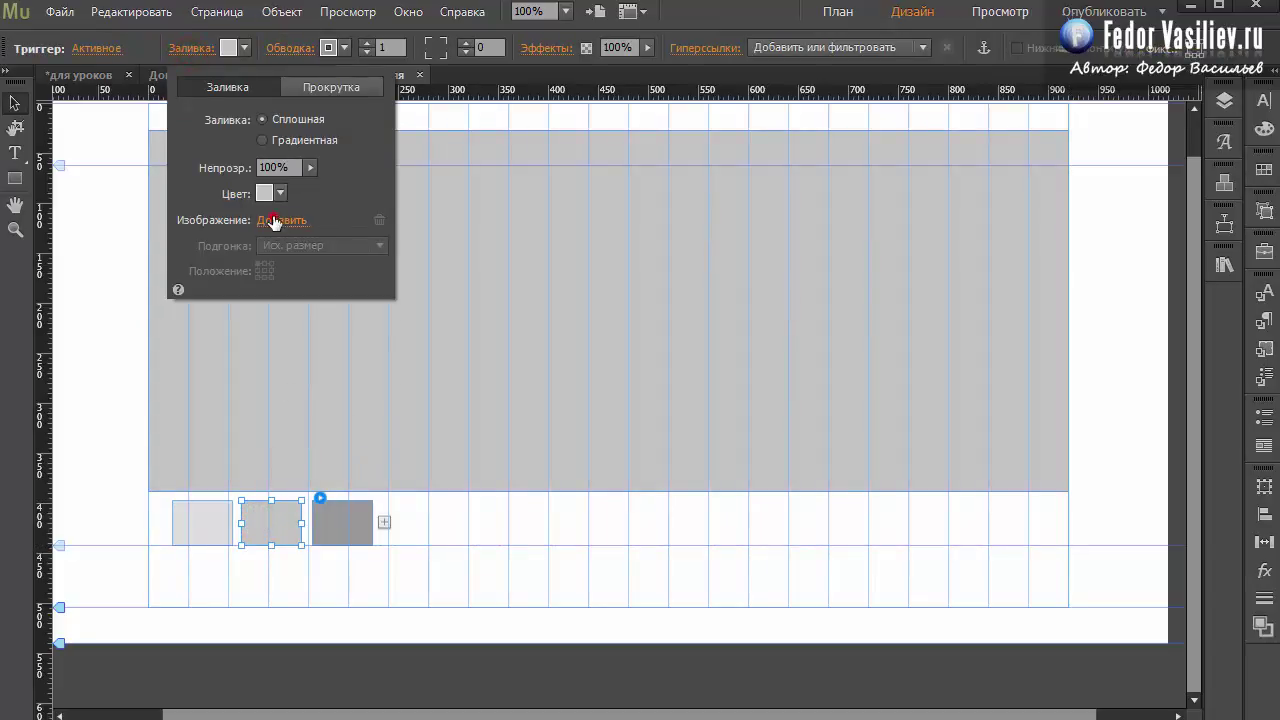
pyautogui.click(272, 218)
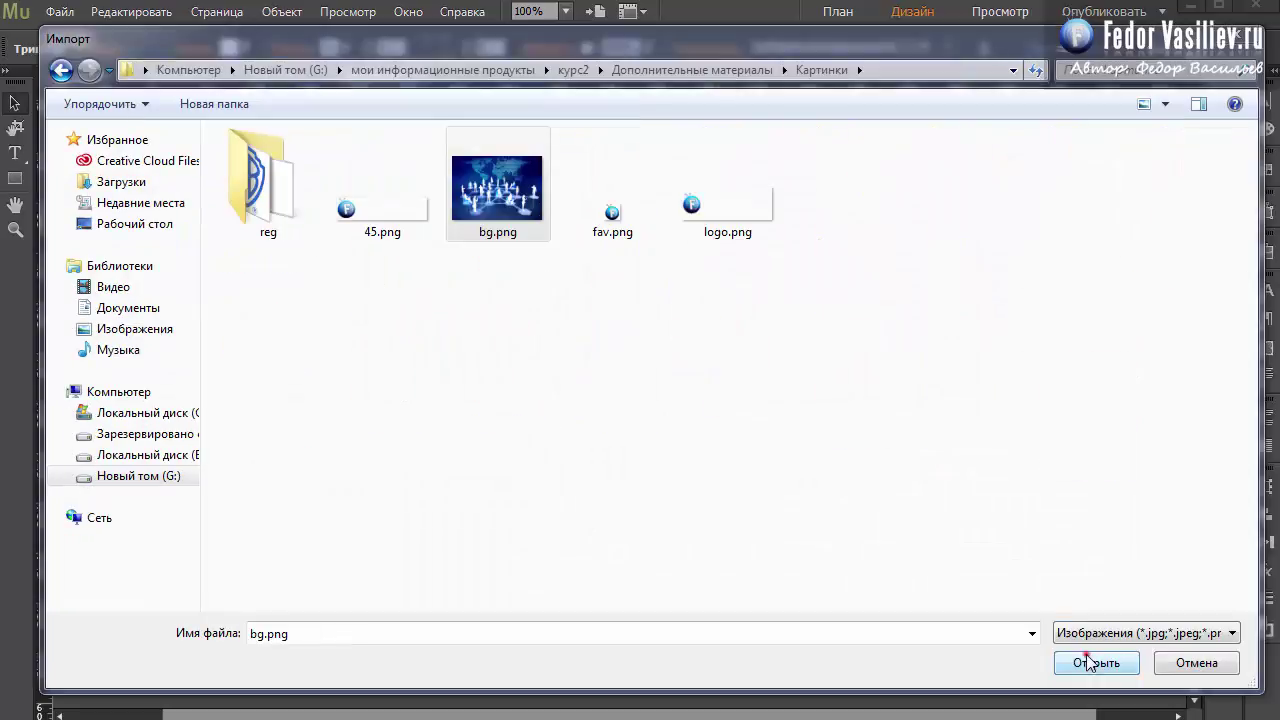
pyautogui.click(1093, 659)
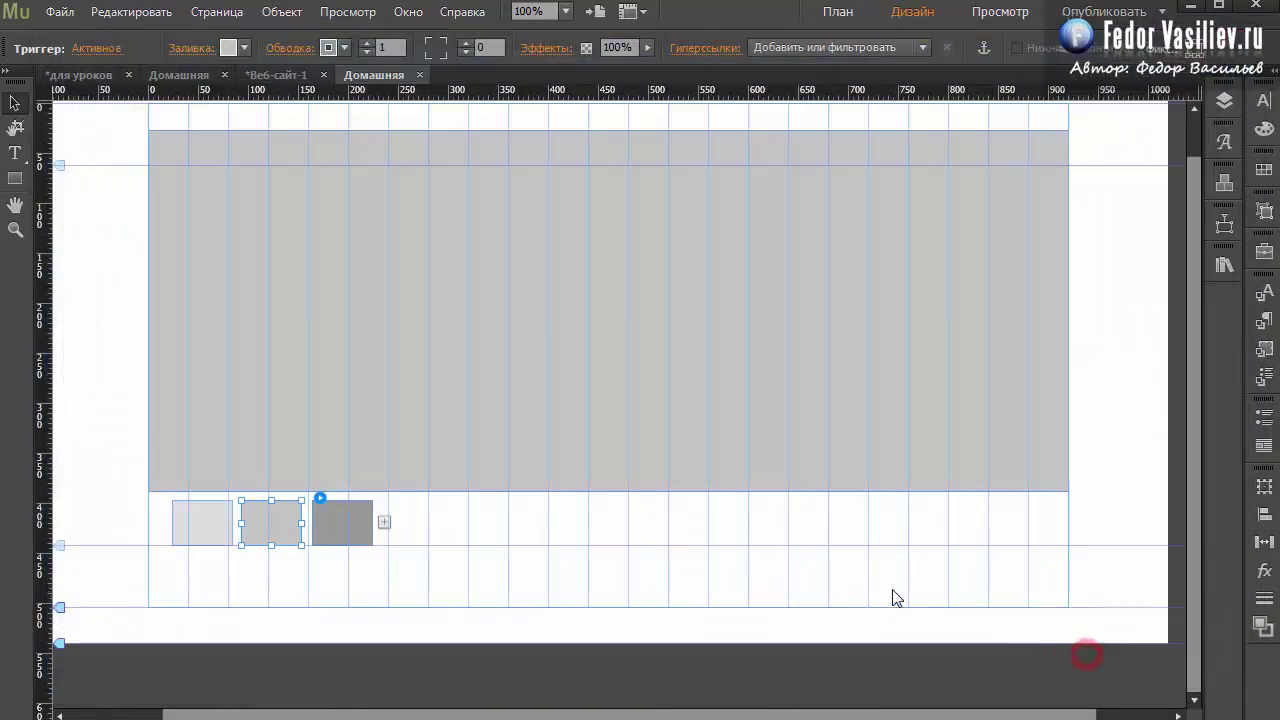
# Step: Centre the second trigger's fill image and set its fitting to Заполнение
pyautogui.click(192, 48)
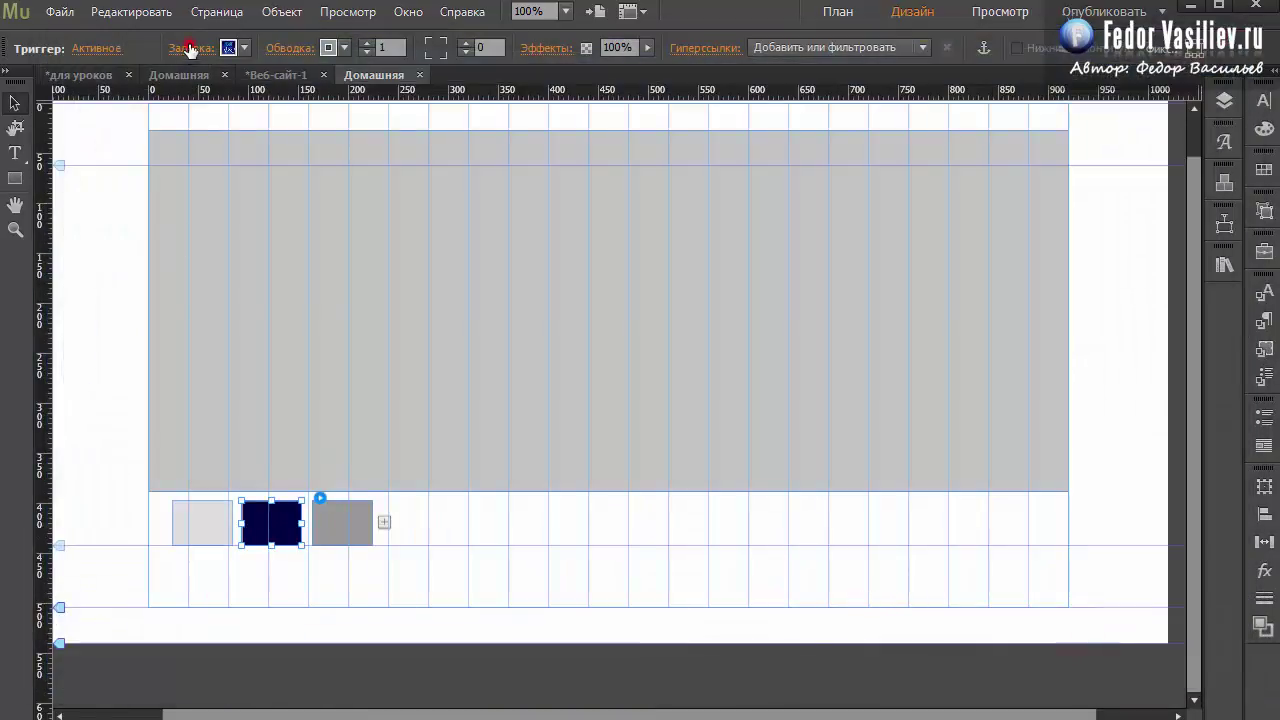
pyautogui.click(266, 274)
pyautogui.click(285, 245)
pyautogui.click(300, 265)
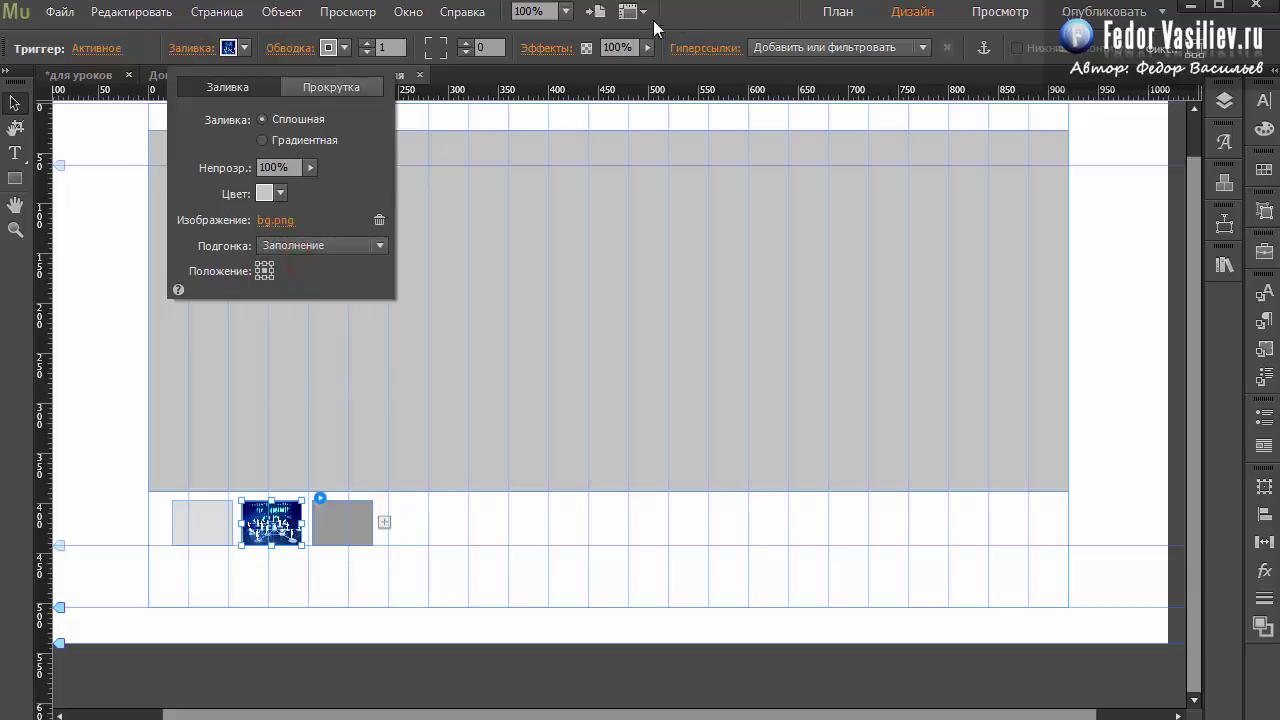
# Step: Fill the second trigger's target area with the same bg.png image
pyautogui.click(312, 232)
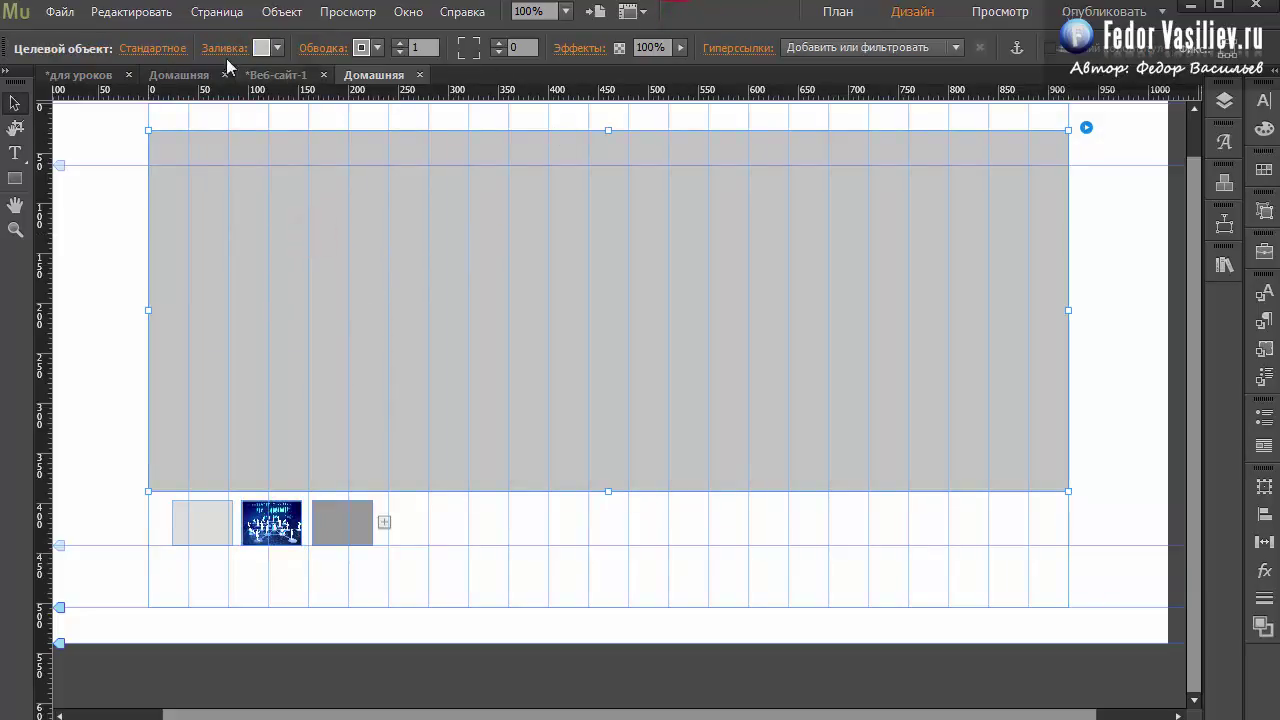
pyautogui.click(224, 48)
pyautogui.click(310, 220)
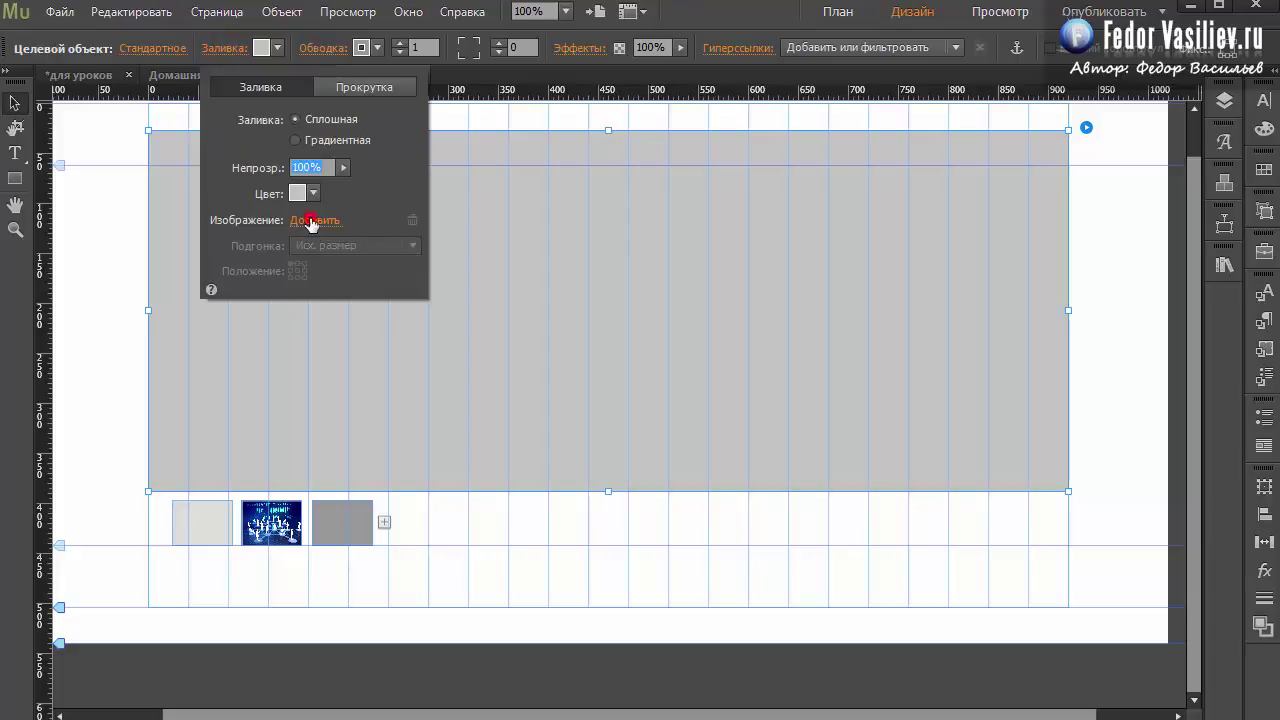
pyautogui.click(645, 230)
pyautogui.click(1242, 705)
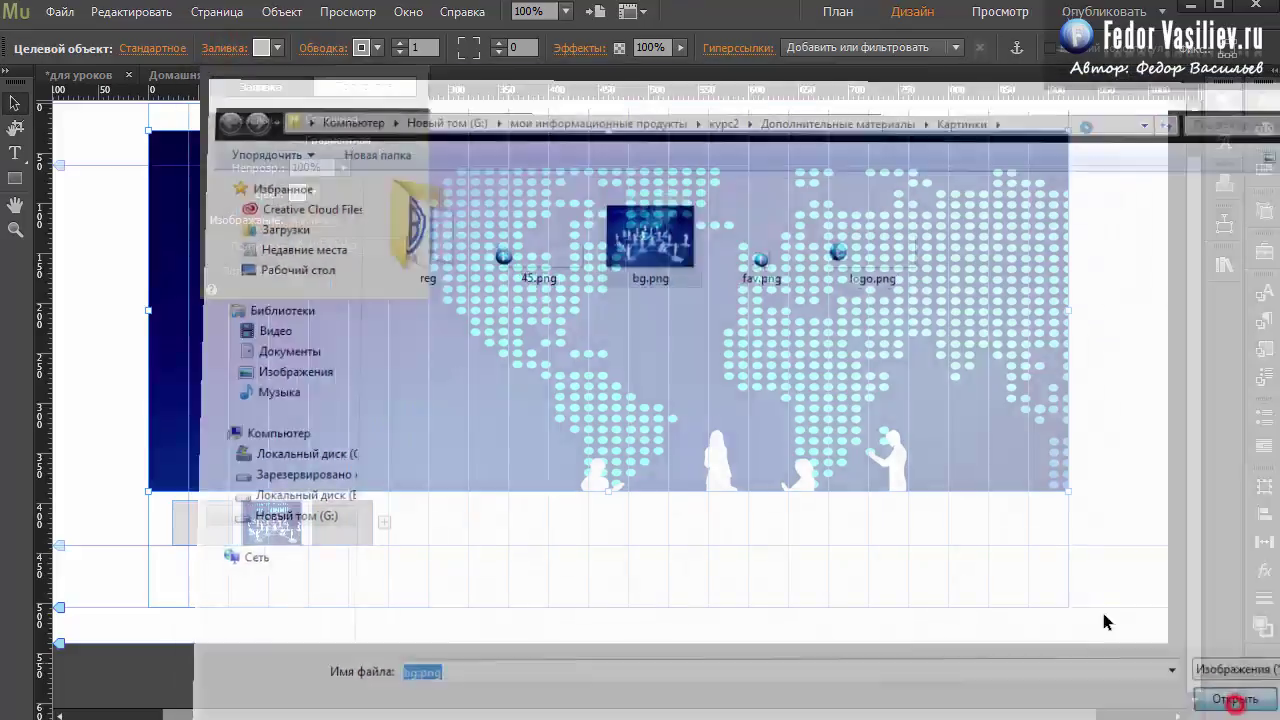
# Step: Centre the second target area's fill image vertically and set its fitting to Заполнение
pyautogui.click(294, 270)
pyautogui.click(310, 245)
pyautogui.click(315, 266)
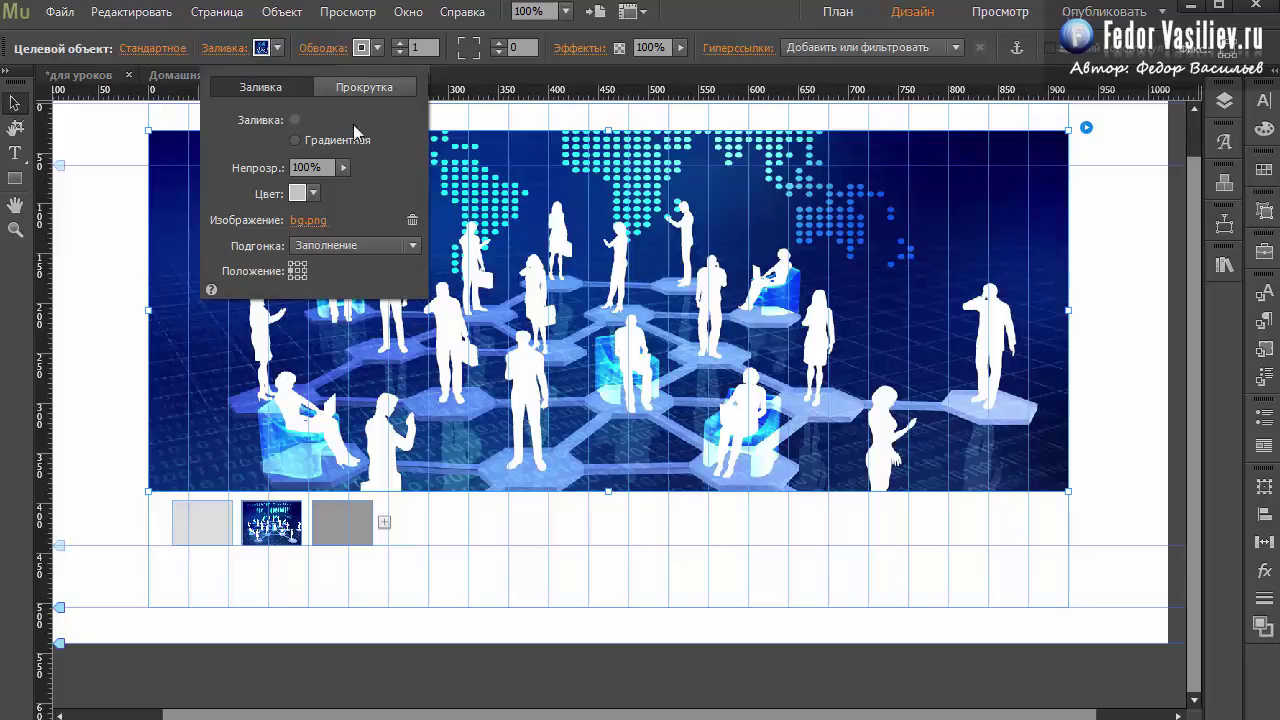
pyautogui.click(666, 21)
# Step: Switch between the first and second triggers to compare how their fills appear when active and inactive
pyautogui.click(271, 525)
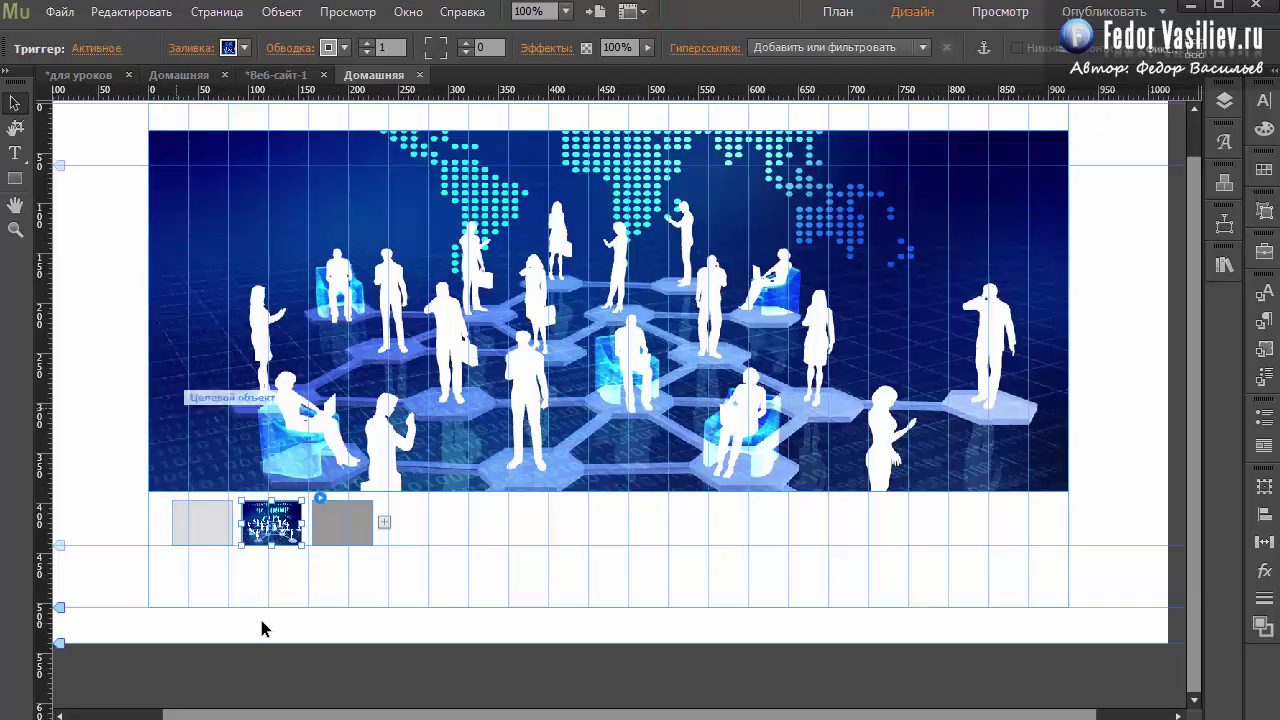
pyautogui.click(200, 528)
pyautogui.click(282, 525)
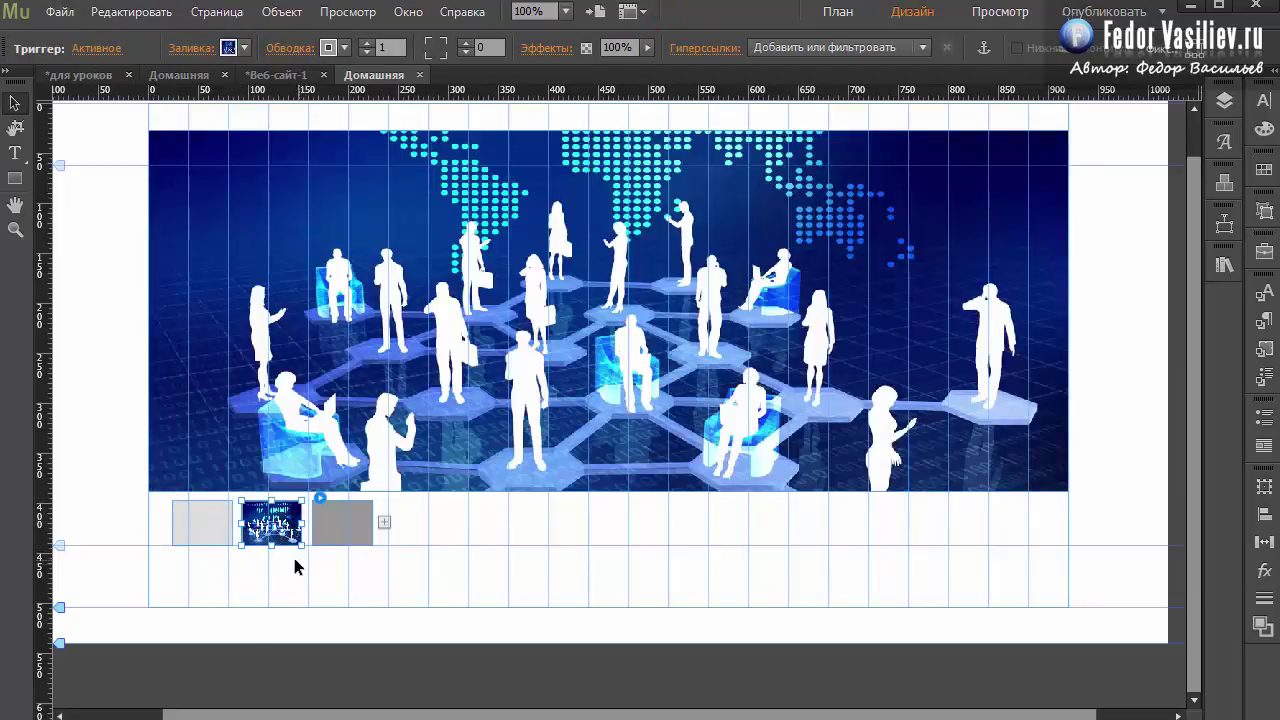
# Step: Examine the second trigger's fill in its Стандартное, Курсор над кнопкой and Нажата кнопка мыши states
pyautogui.click(109, 55)
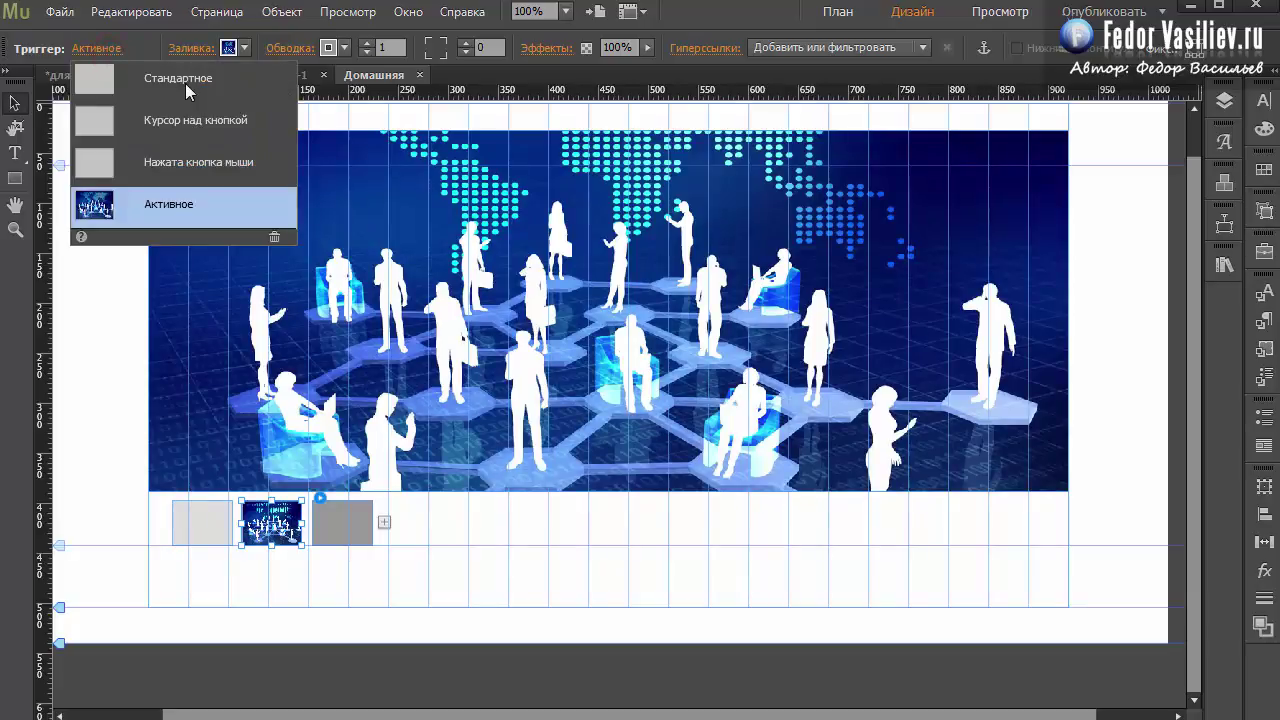
pyautogui.click(175, 78)
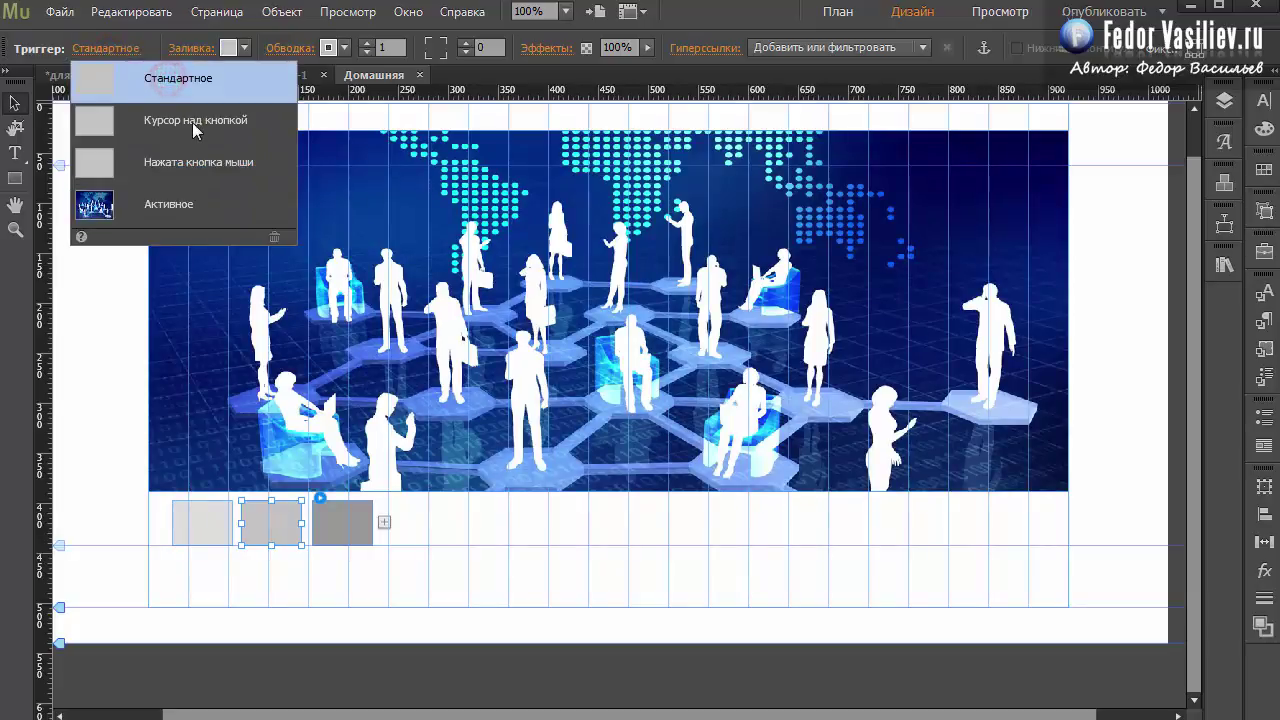
pyautogui.click(186, 121)
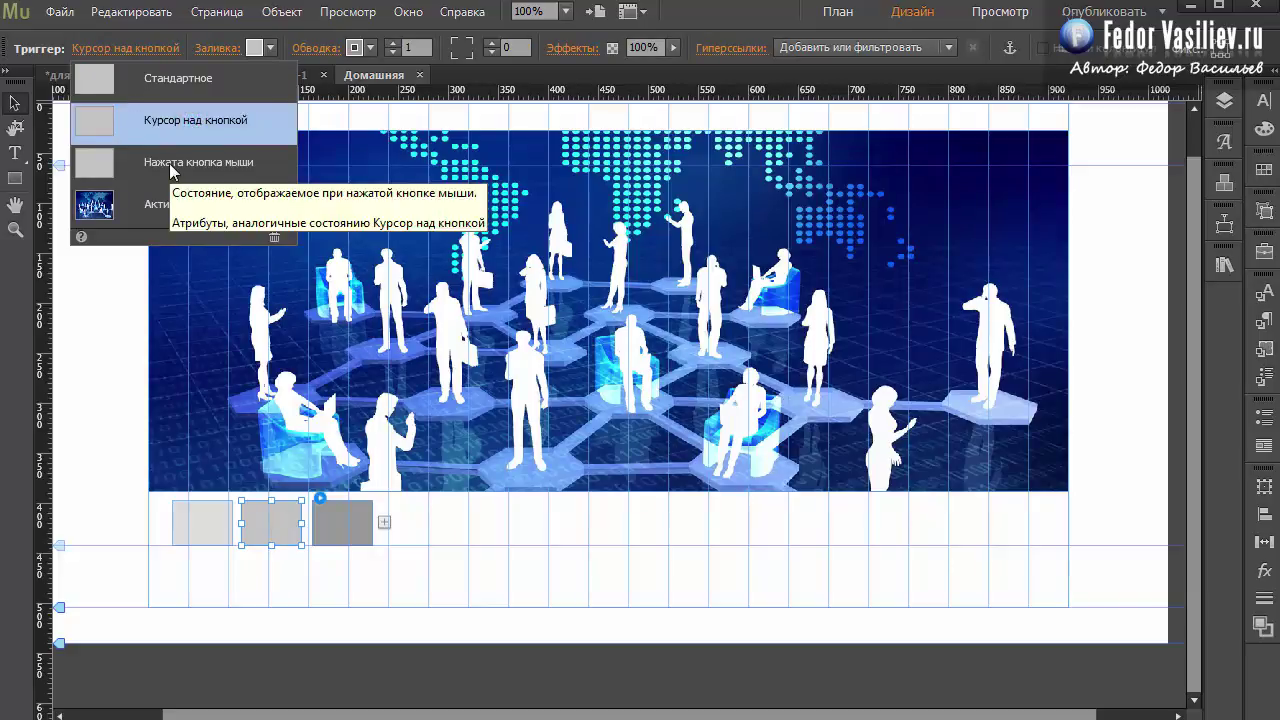
pyautogui.click(165, 161)
pyautogui.click(150, 80)
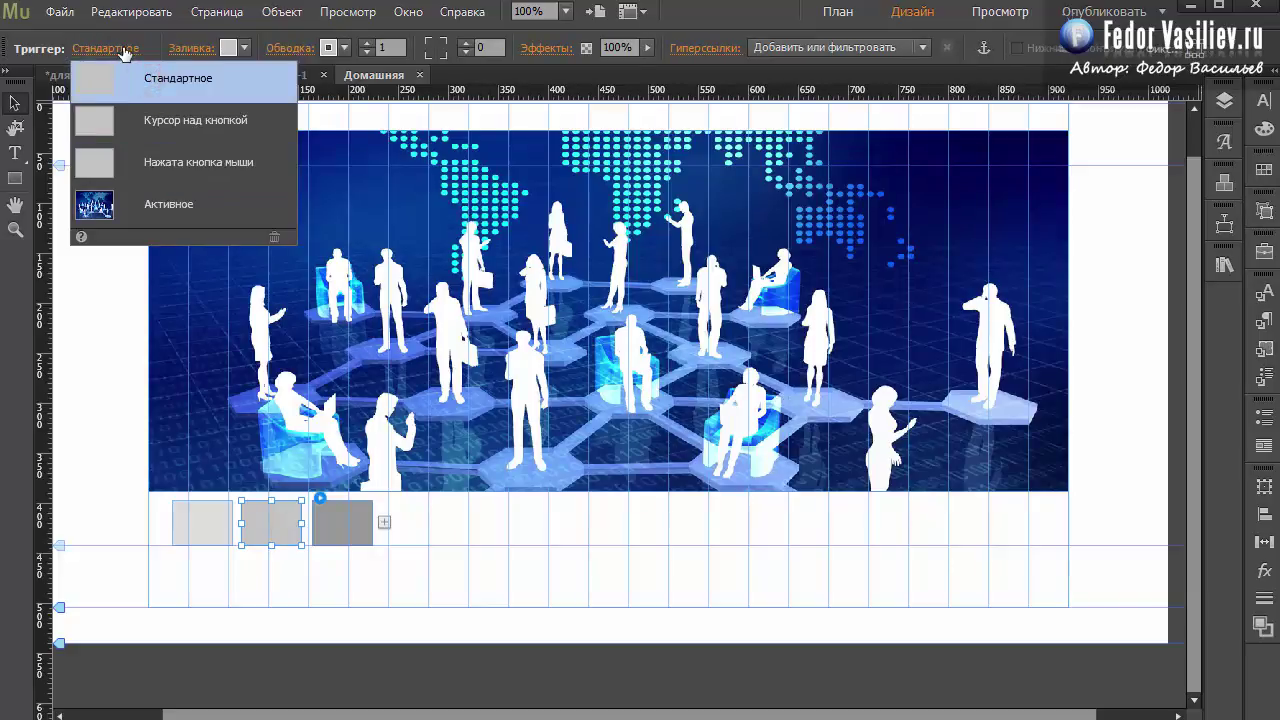
pyautogui.click(115, 48)
# Step: Fill the third trigger with the image обзор.jpg from the готовые folder
pyautogui.click(341, 518)
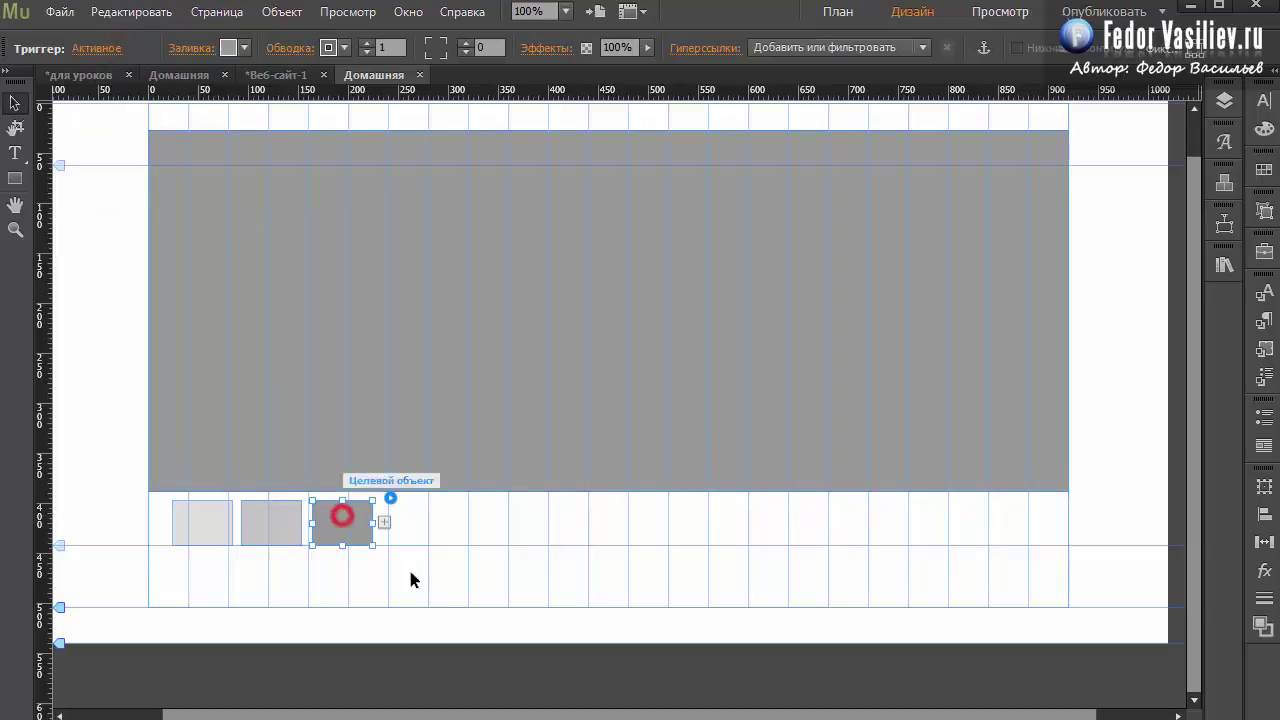
pyautogui.hotkey('ctrl', 'd')
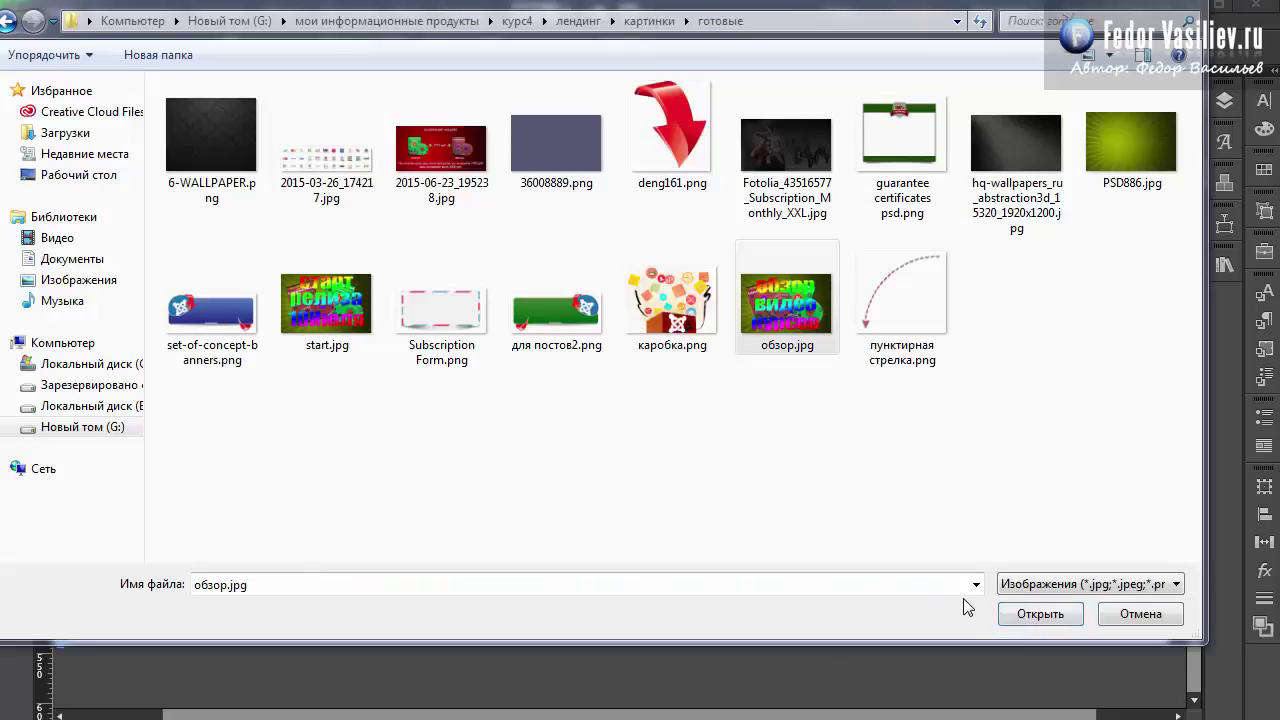
pyautogui.click(1031, 618)
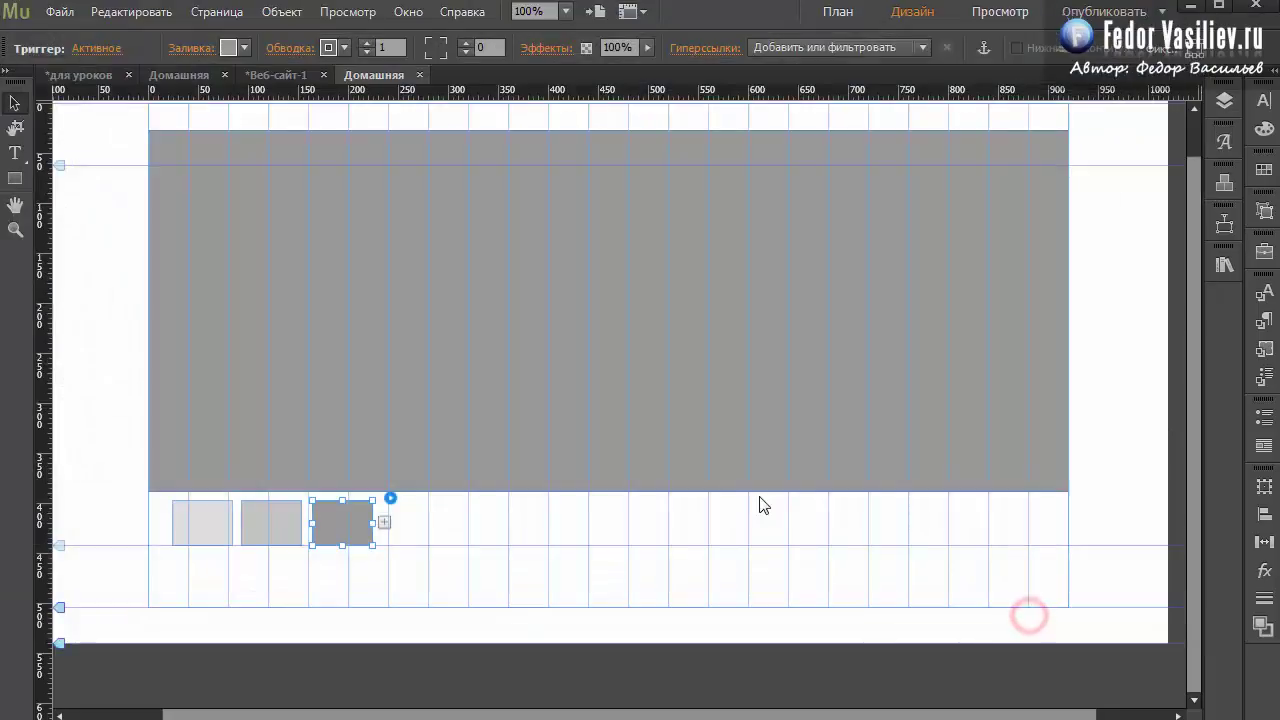
# Step: Centre the third trigger's fill image and set its fitting to Заполнение
pyautogui.click(195, 53)
pyautogui.click(260, 272)
pyautogui.click(275, 245)
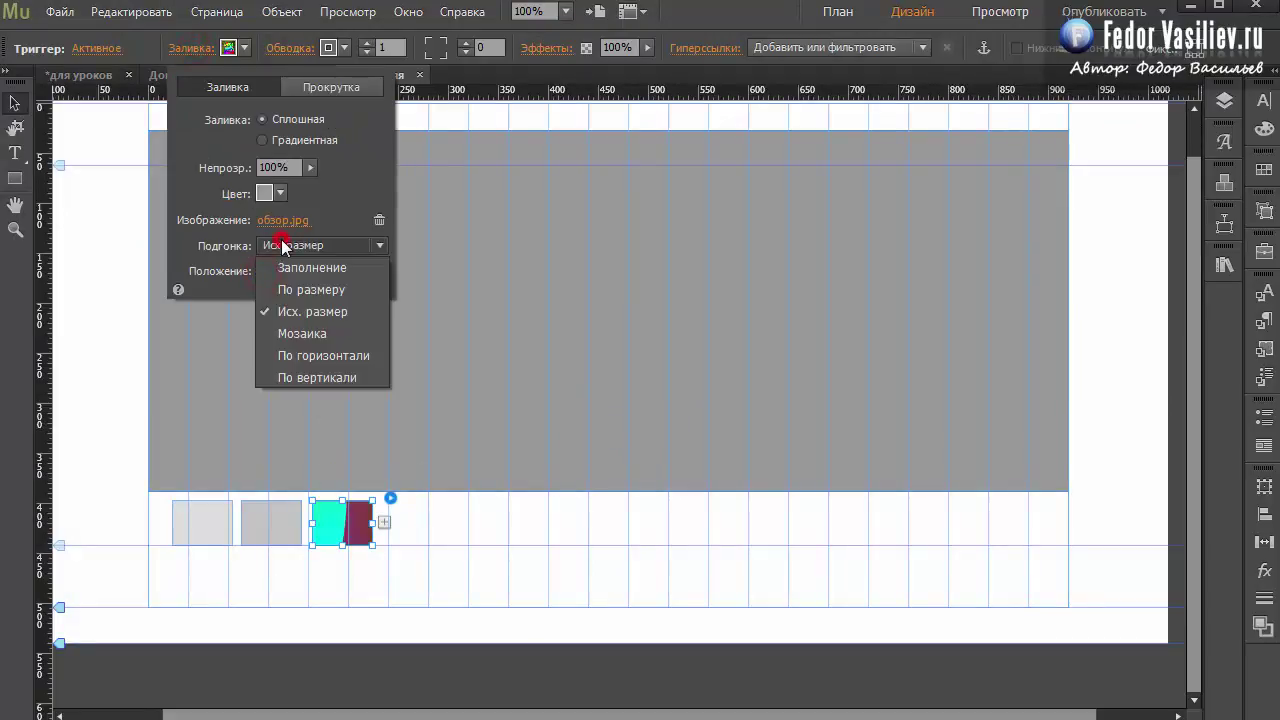
pyautogui.click(290, 261)
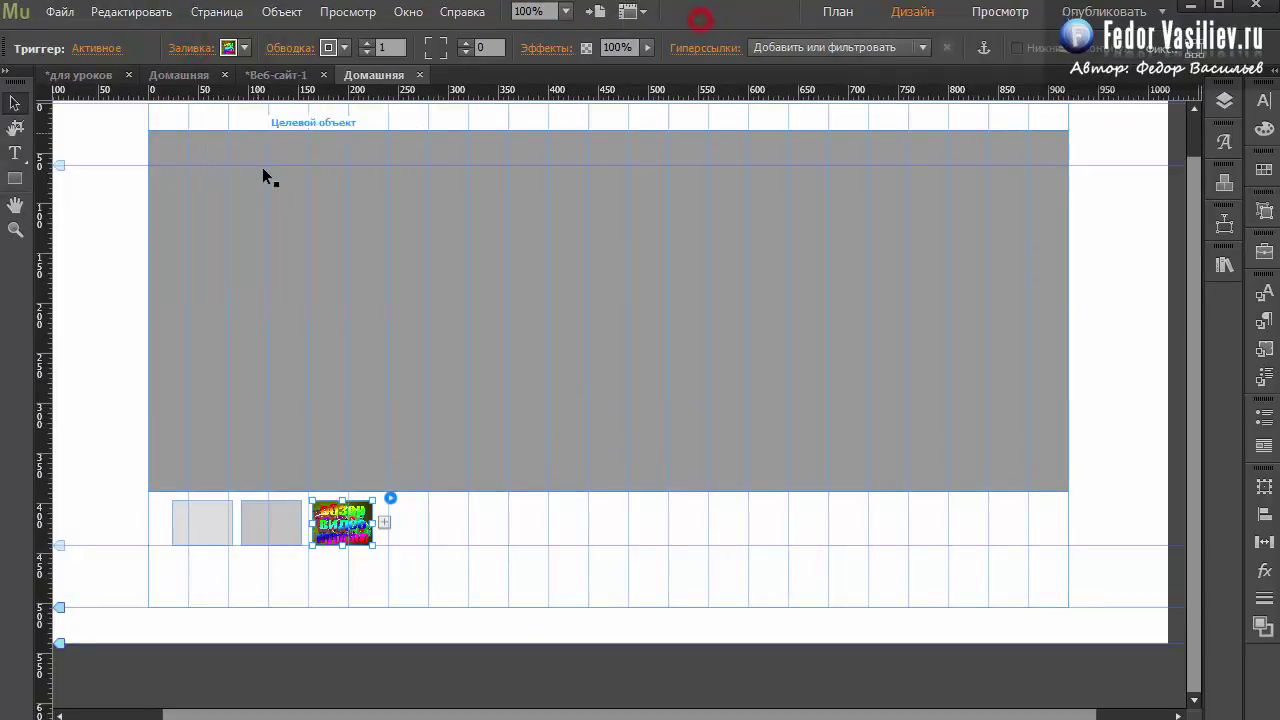
# Step: Fill the third trigger's target area with the same обзор.jpg image
pyautogui.click(263, 172)
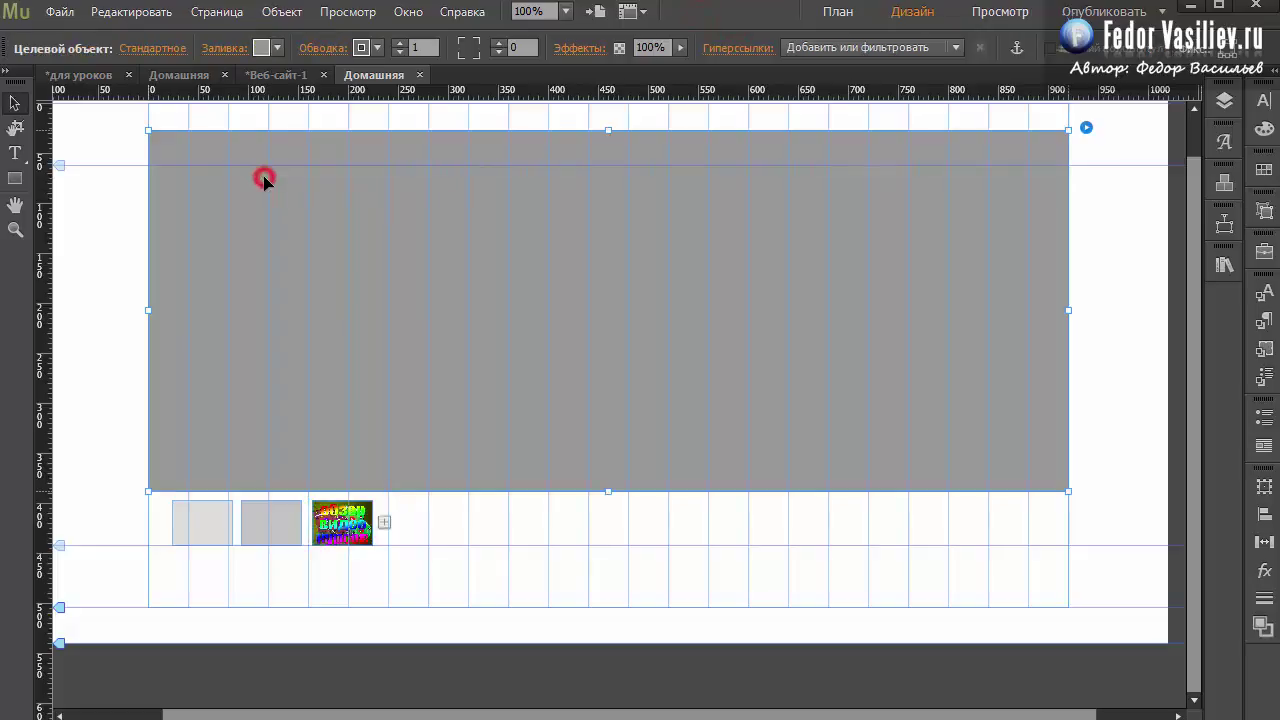
pyautogui.click(219, 50)
pyautogui.click(295, 226)
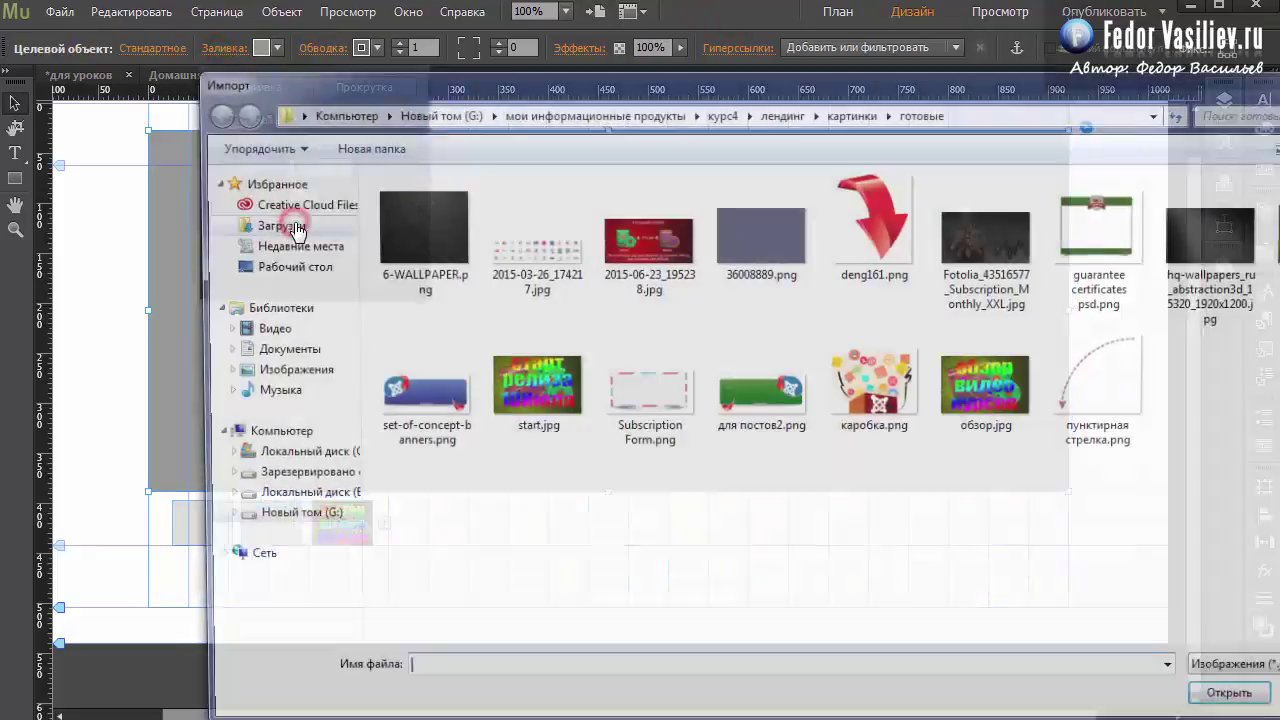
pyautogui.doubleClick(1005, 392)
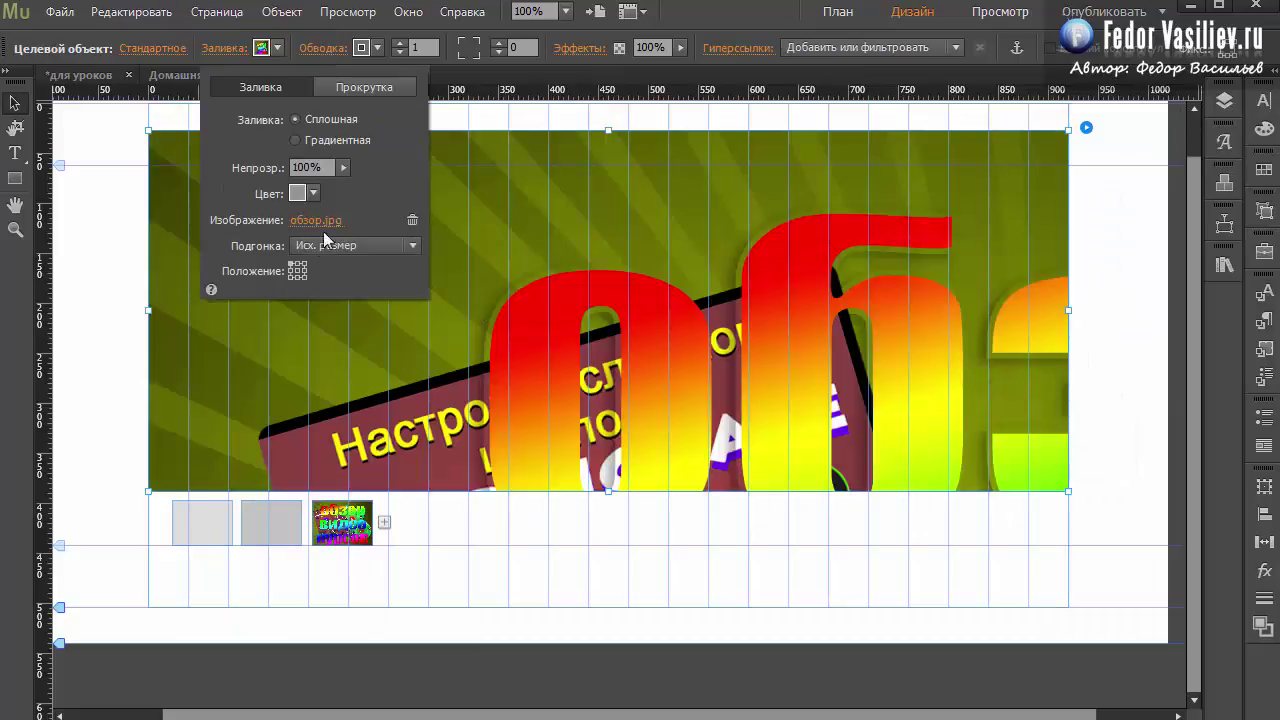
# Step: Centre the third target area's fill image and set its fitting to Заполнение
pyautogui.click(297, 270)
pyautogui.click(322, 246)
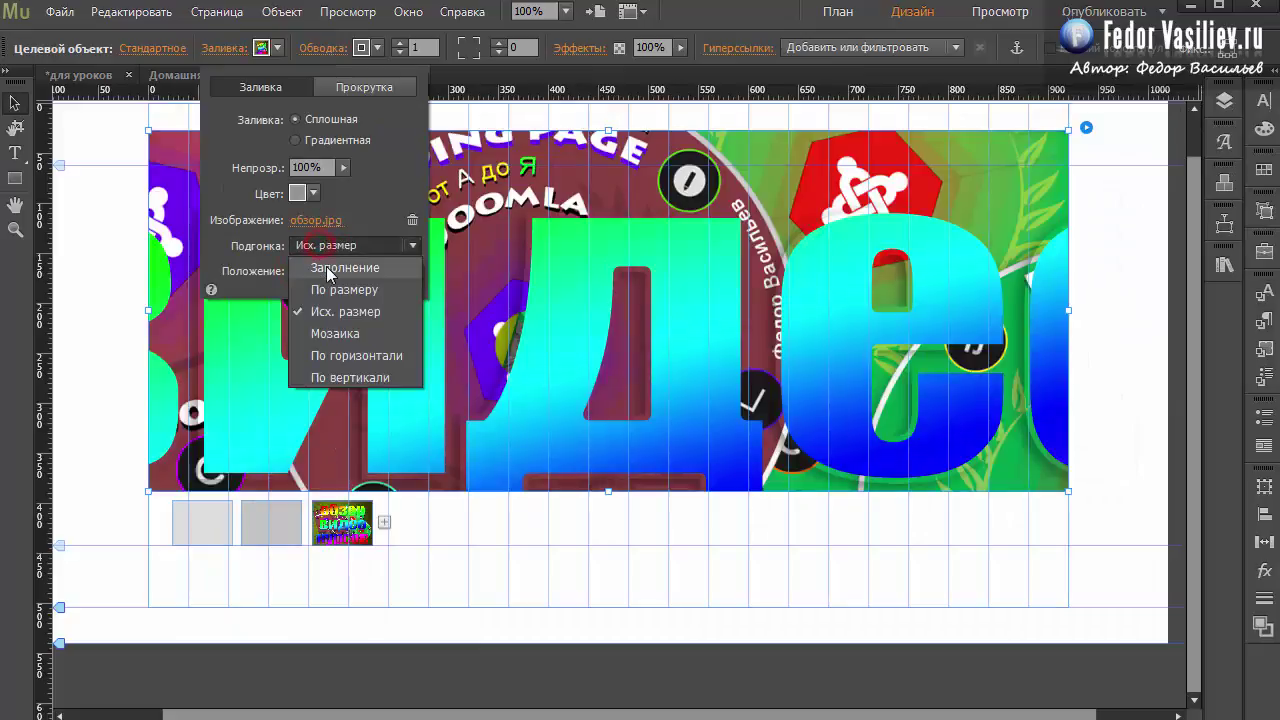
pyautogui.click(327, 269)
pyautogui.click(462, 118)
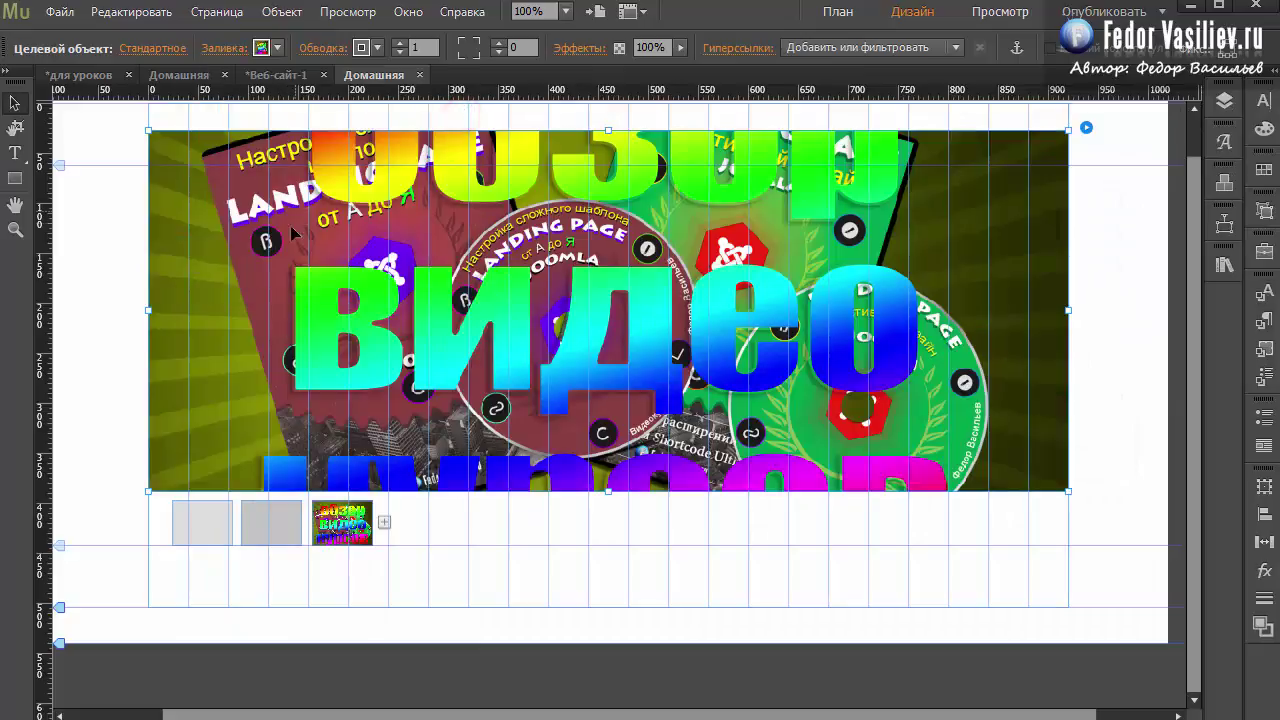
# Step: Preview the page in the browser and switch repeatedly between the three triggers to check the slideshow
pyautogui.click(62, 20)
pyautogui.click(137, 349)
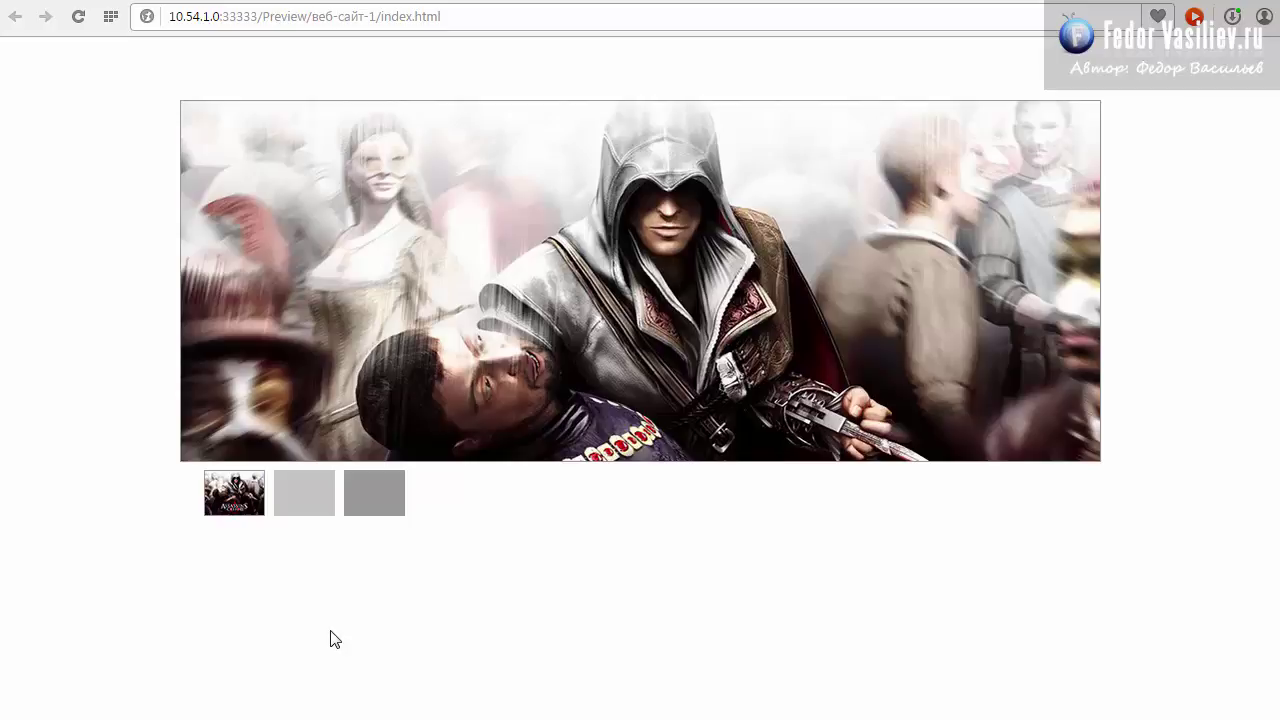
pyautogui.click(283, 497)
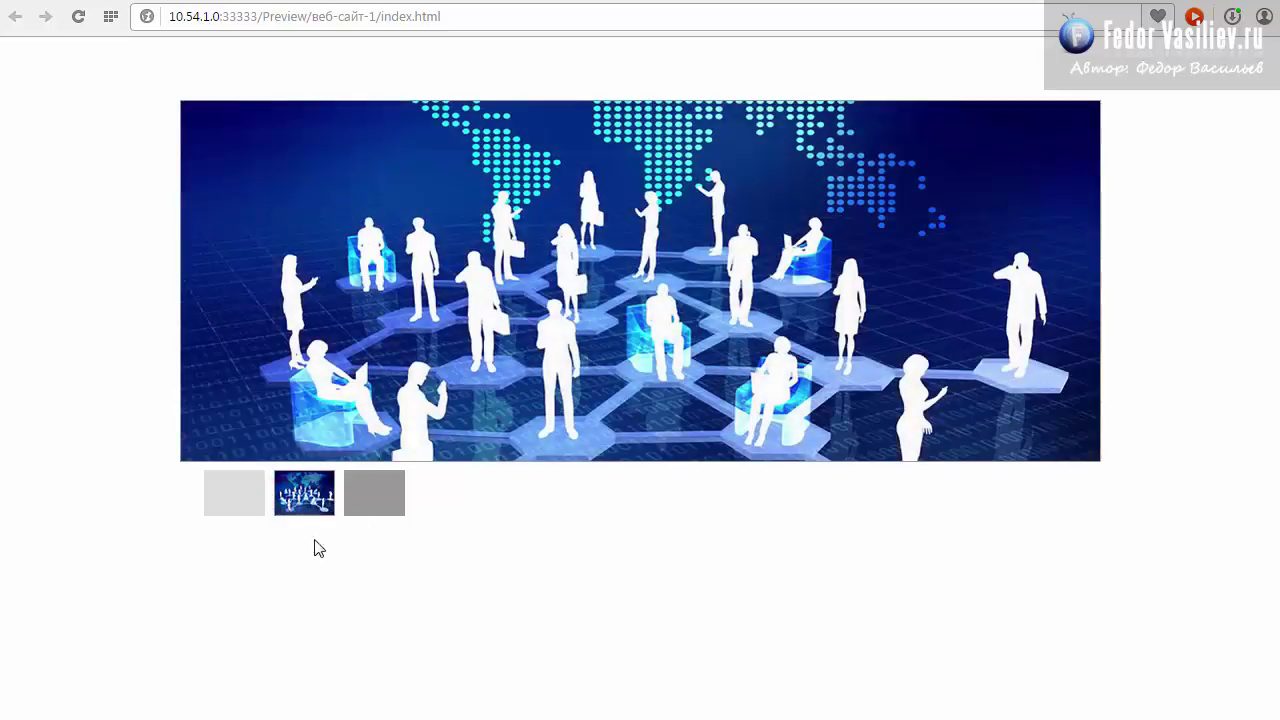
pyautogui.click(364, 497)
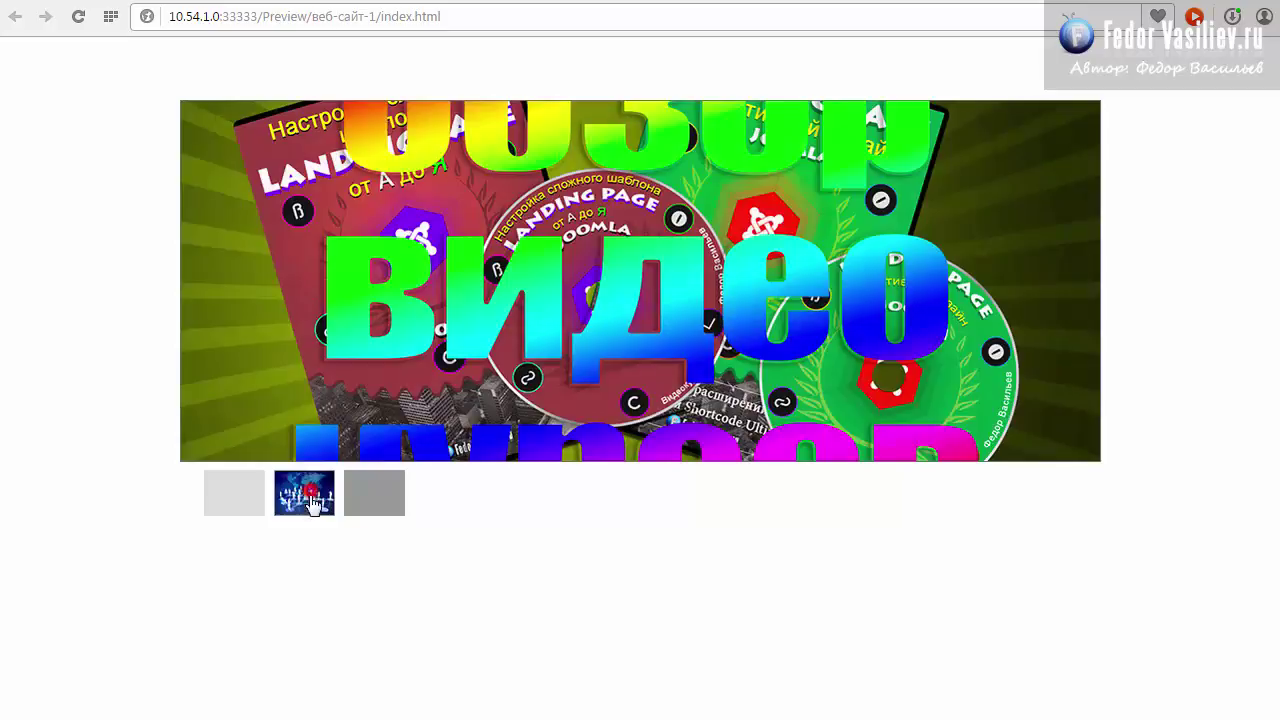
pyautogui.click(310, 497)
pyautogui.click(229, 500)
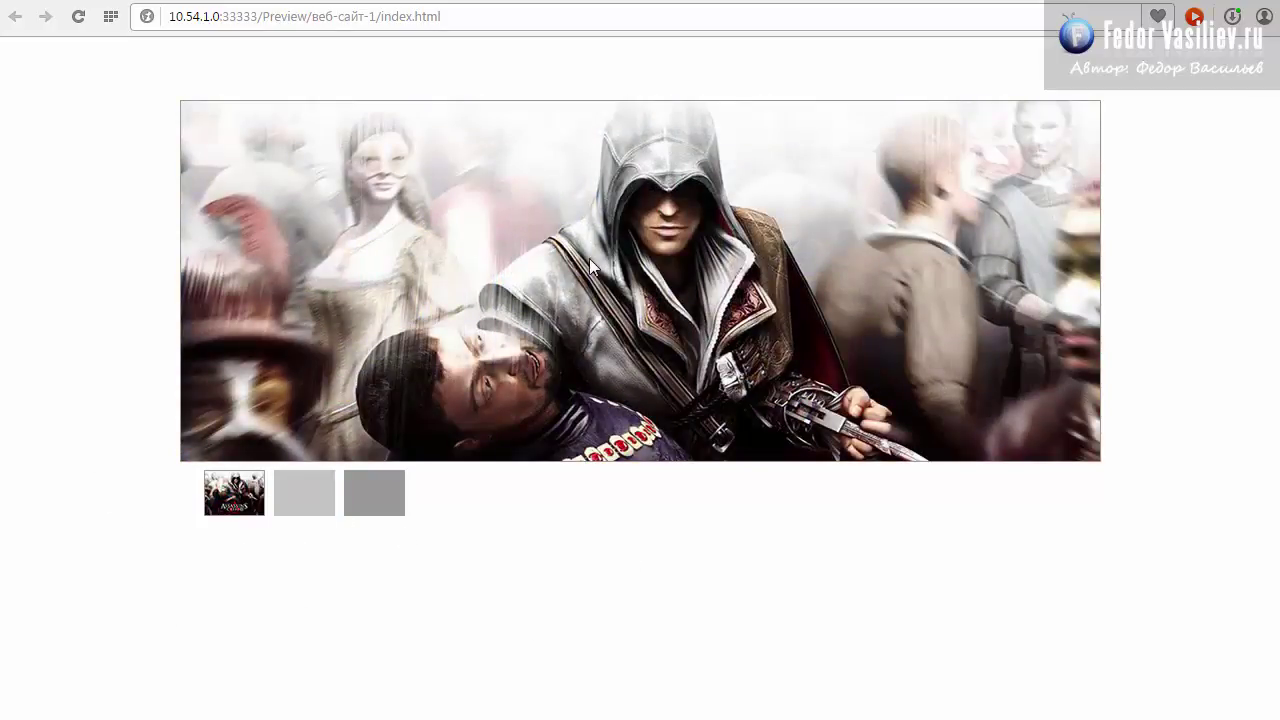
pyautogui.click(292, 508)
pyautogui.click(363, 505)
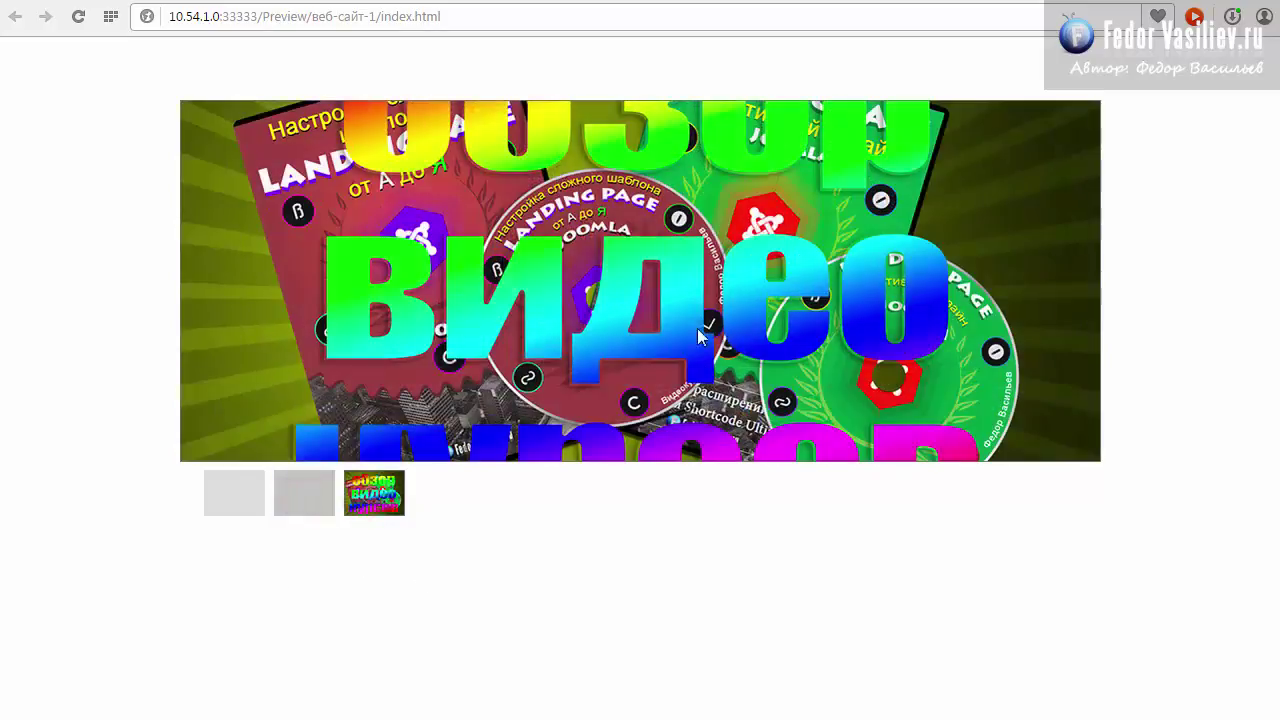
pyautogui.click(320, 506)
pyautogui.click(234, 503)
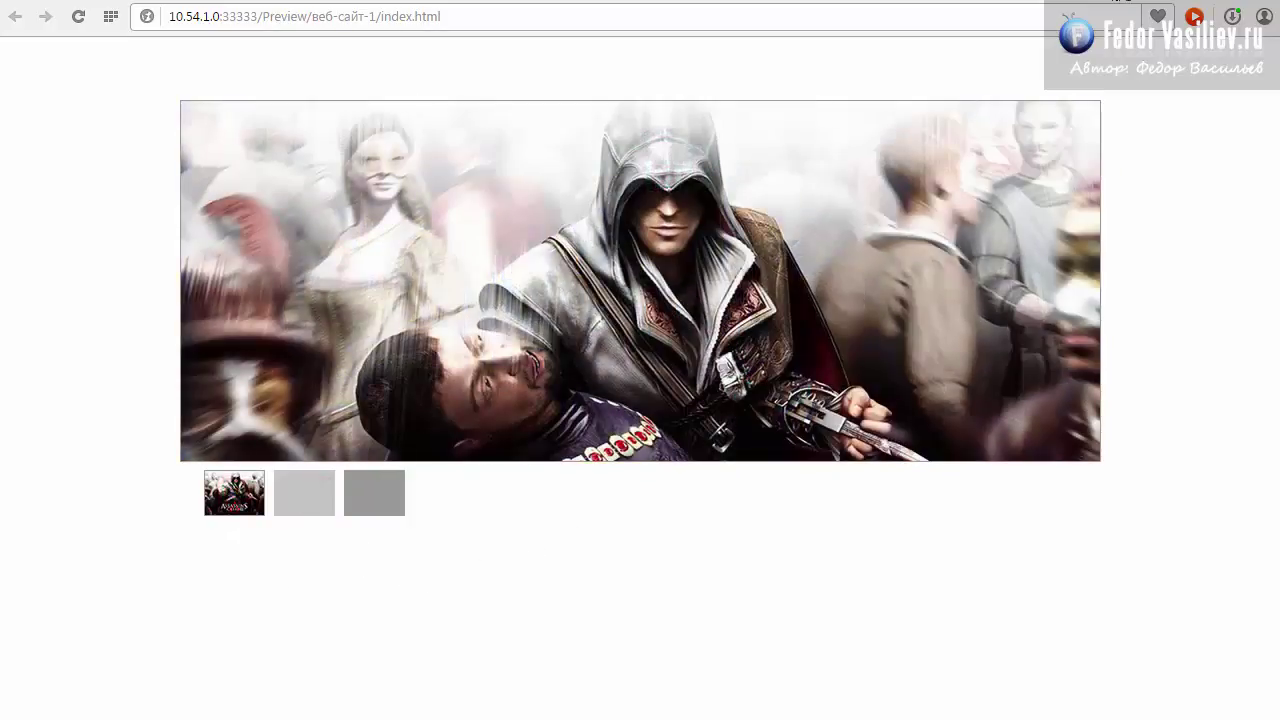
# Step: Switch back to Adobe Muse and enable Автоматическое воспроизведение in the composition's parameters
pyautogui.hotkey('alt', 'Tab')
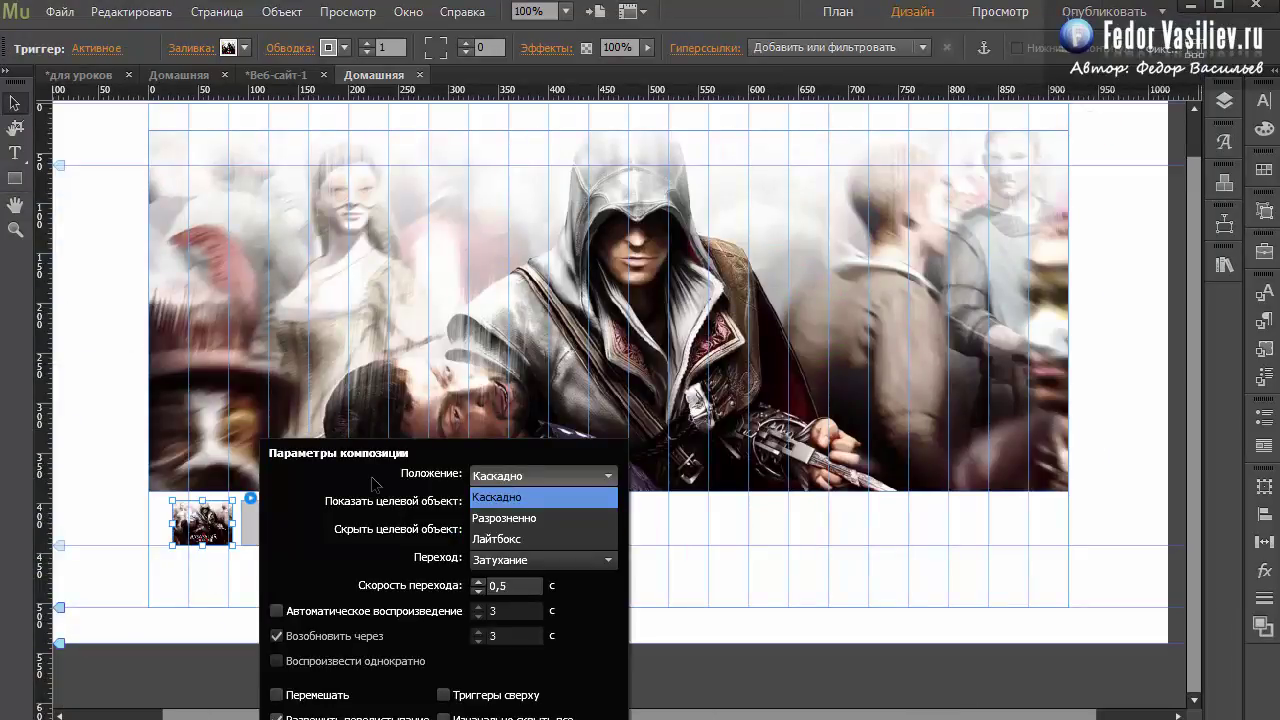
pyautogui.click(385, 483)
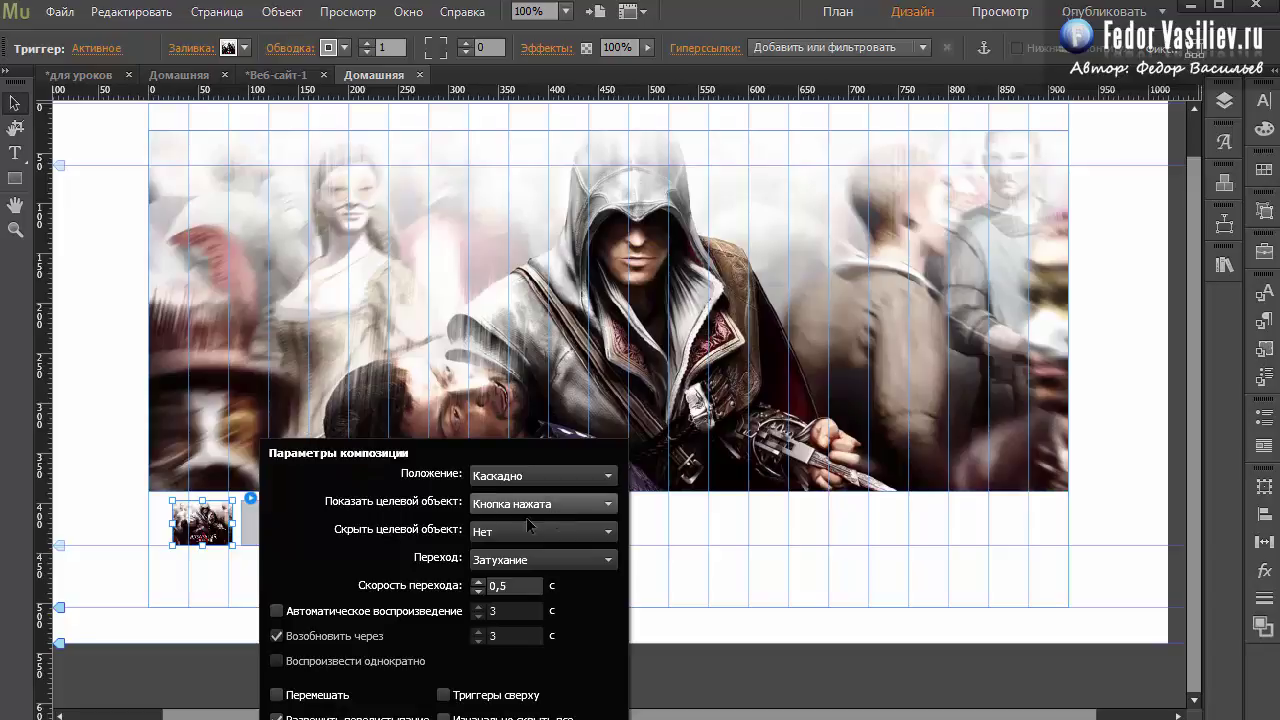
pyautogui.click(277, 614)
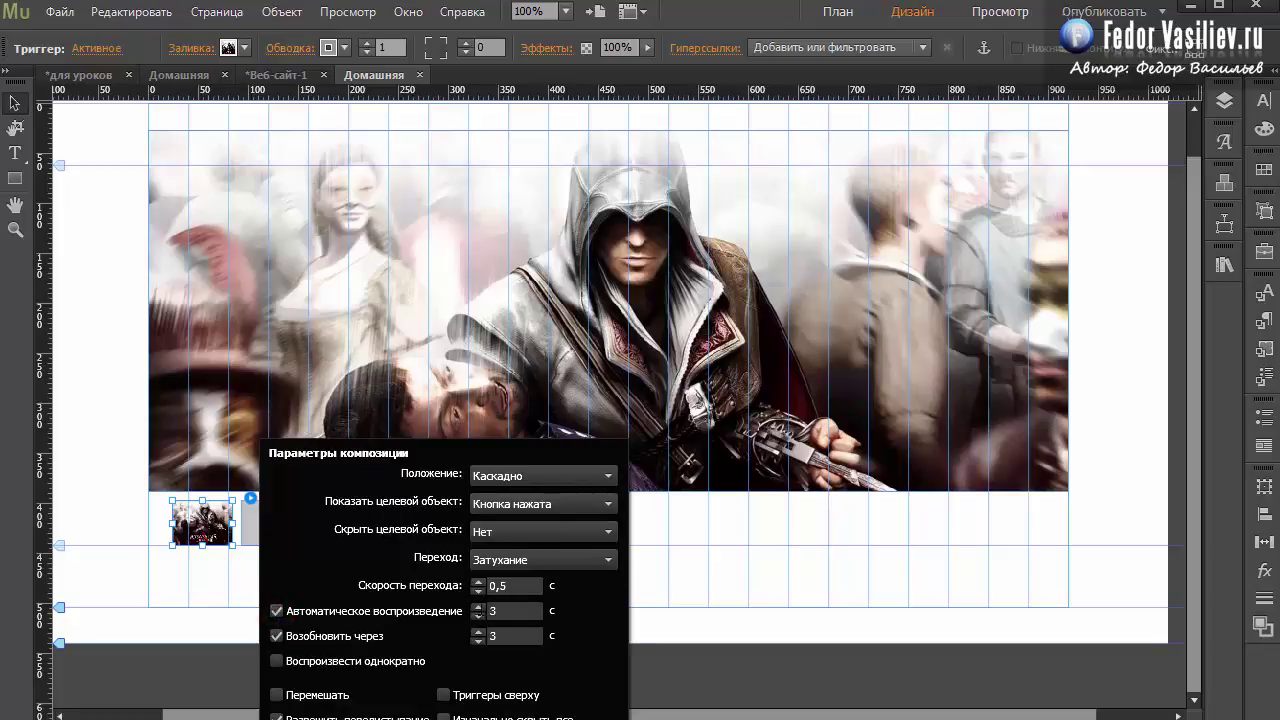
# Step: Shorten the automatic playback interval and check the slideshow in the browser preview, switching to the third trigger
pyautogui.click(478, 616)
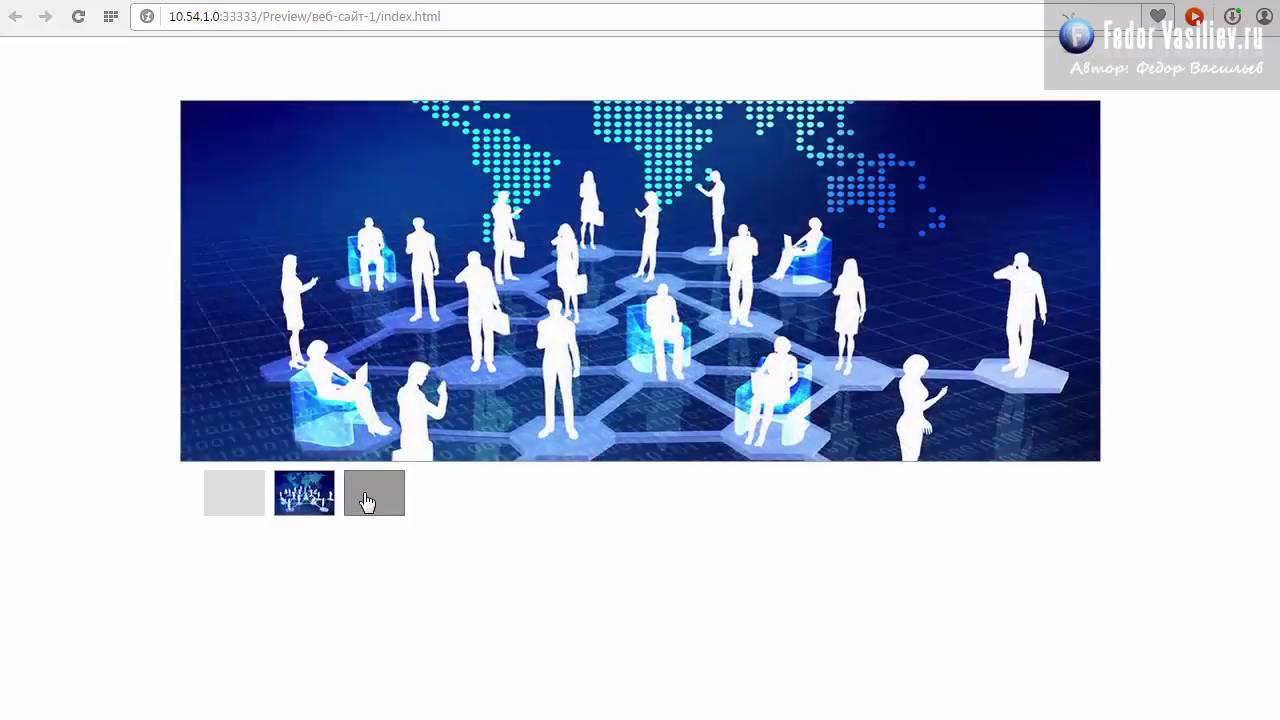
pyautogui.click(365, 500)
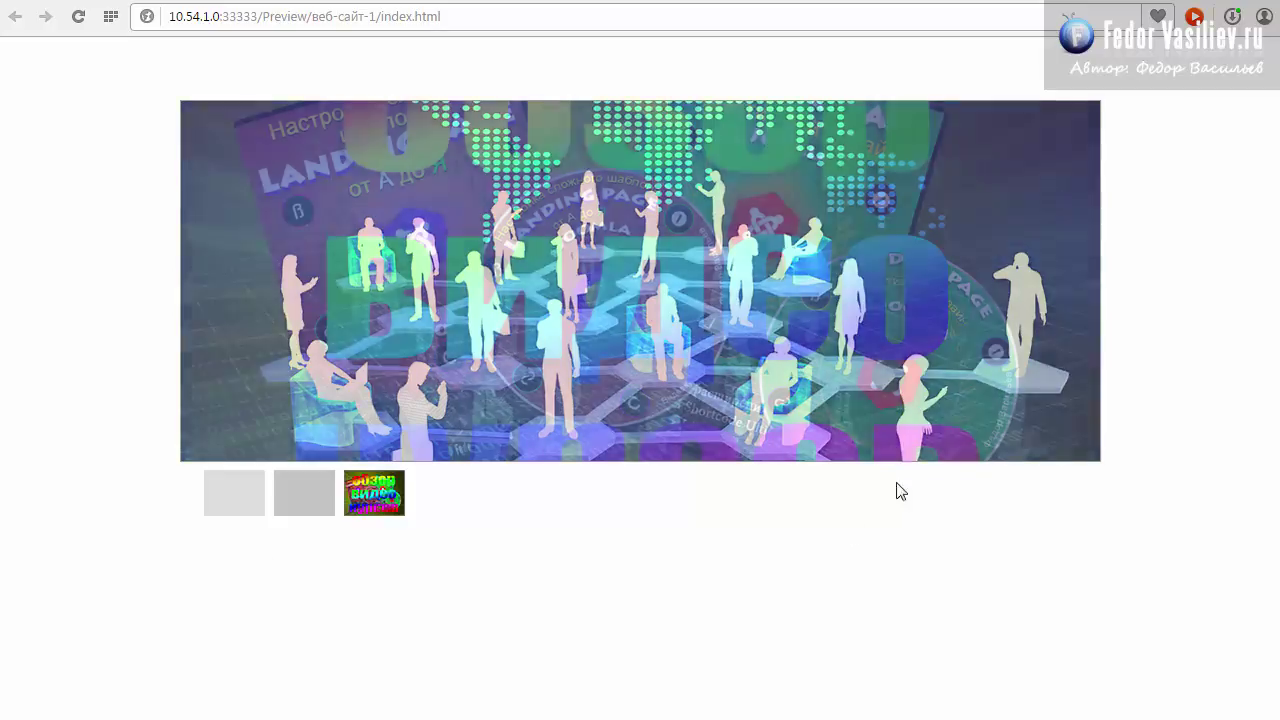
# Step: Switch back to Adobe Muse and look through the second and third triggers with their target areas
pyautogui.hotkey('alt', 'Tab')
pyautogui.click(326, 533)
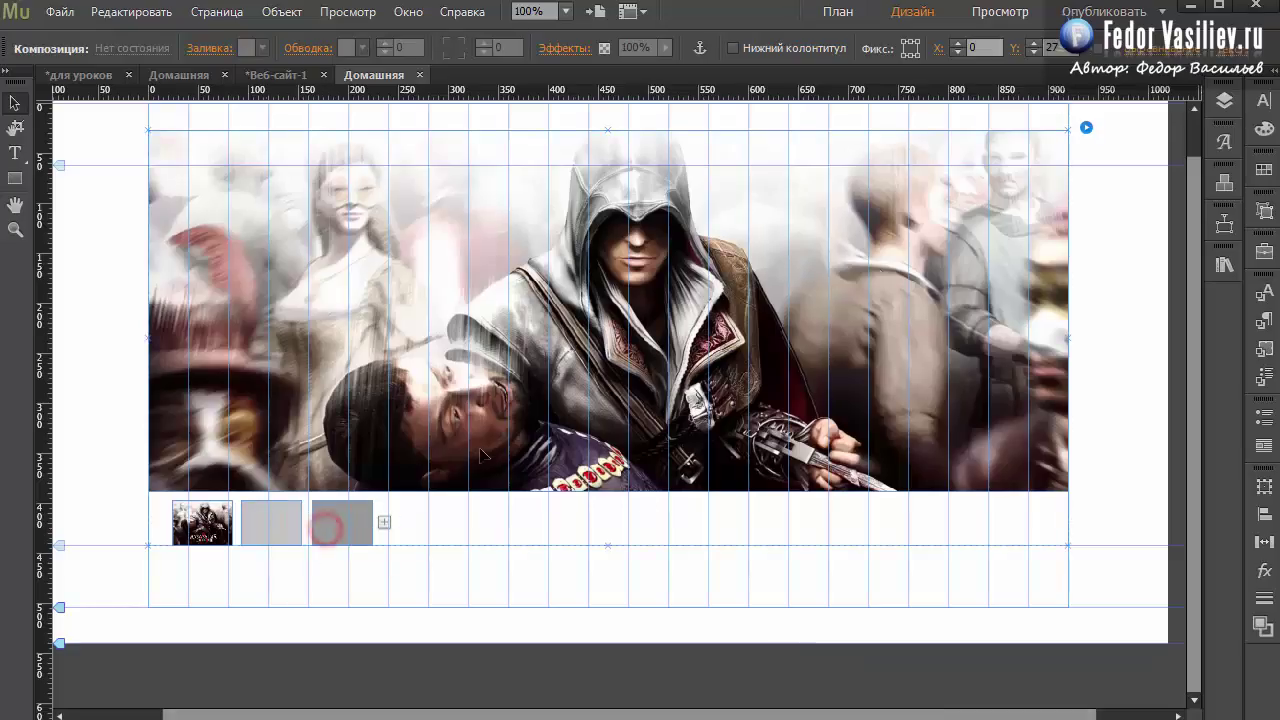
pyautogui.click(275, 528)
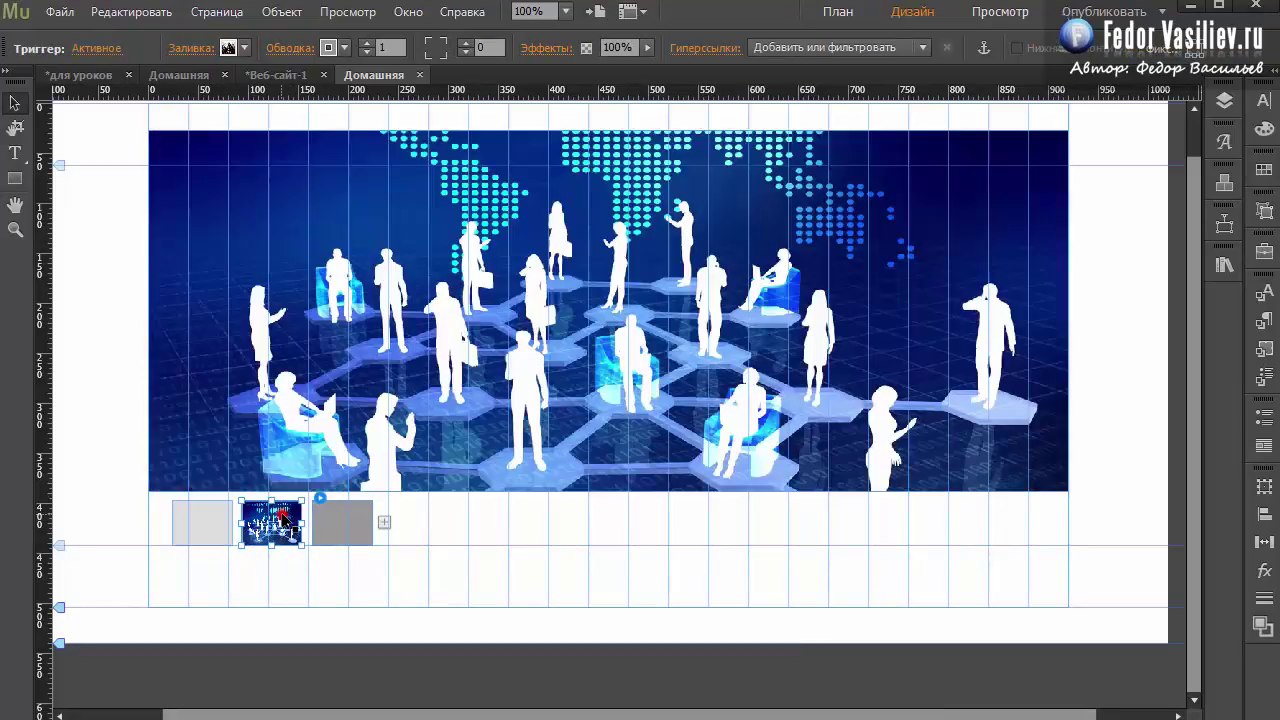
pyautogui.click(340, 522)
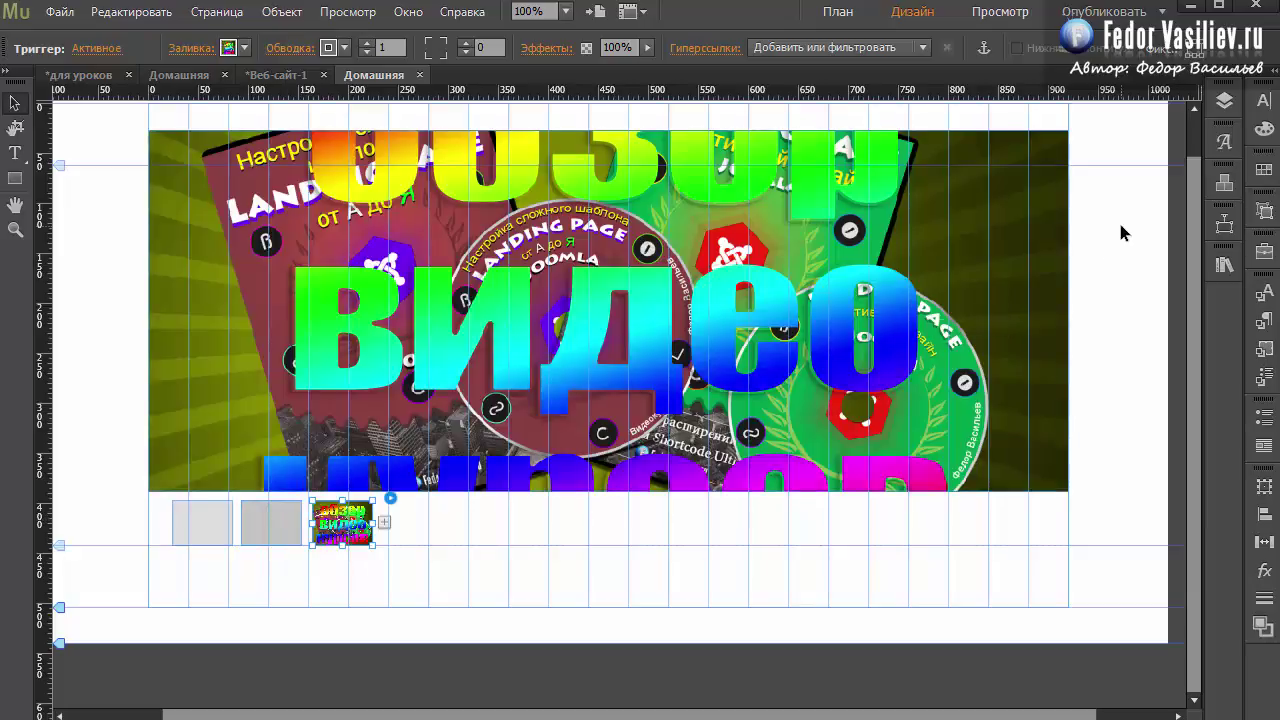
# Step: Look at the Специальные новости composition in the widget library and delete the slideshow composition from the page
pyautogui.click(1224, 183)
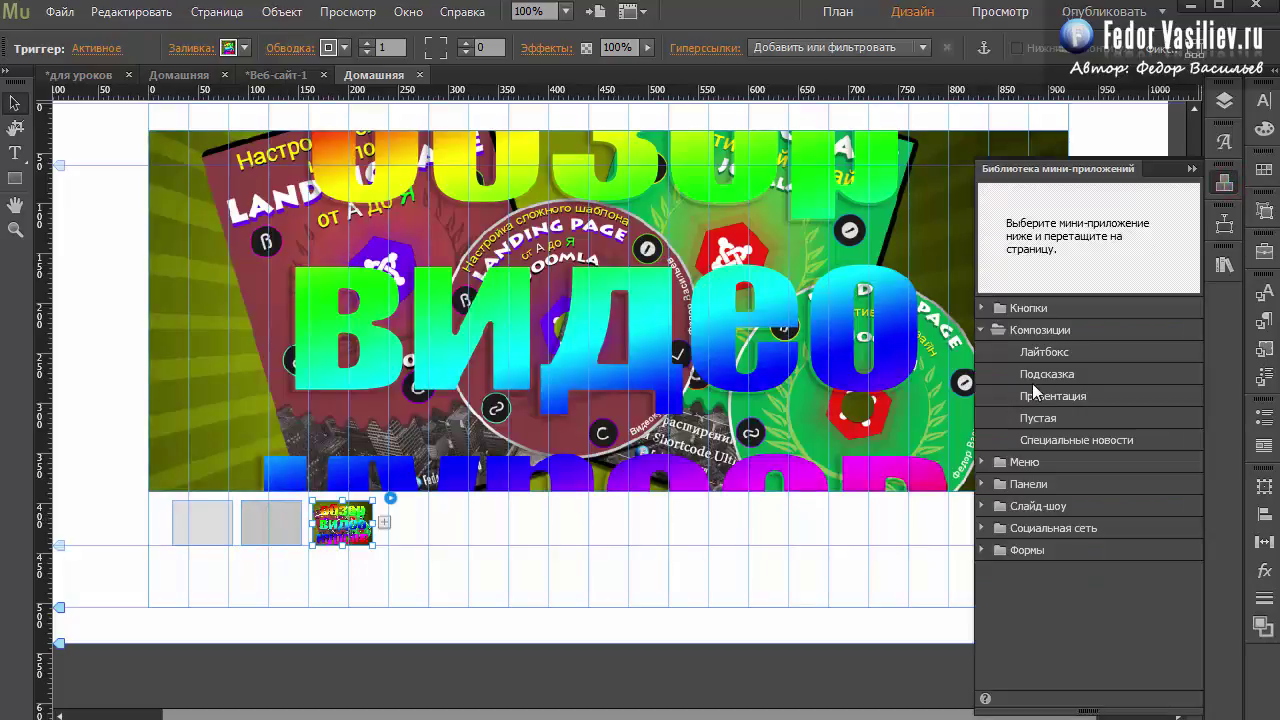
pyautogui.click(1002, 441)
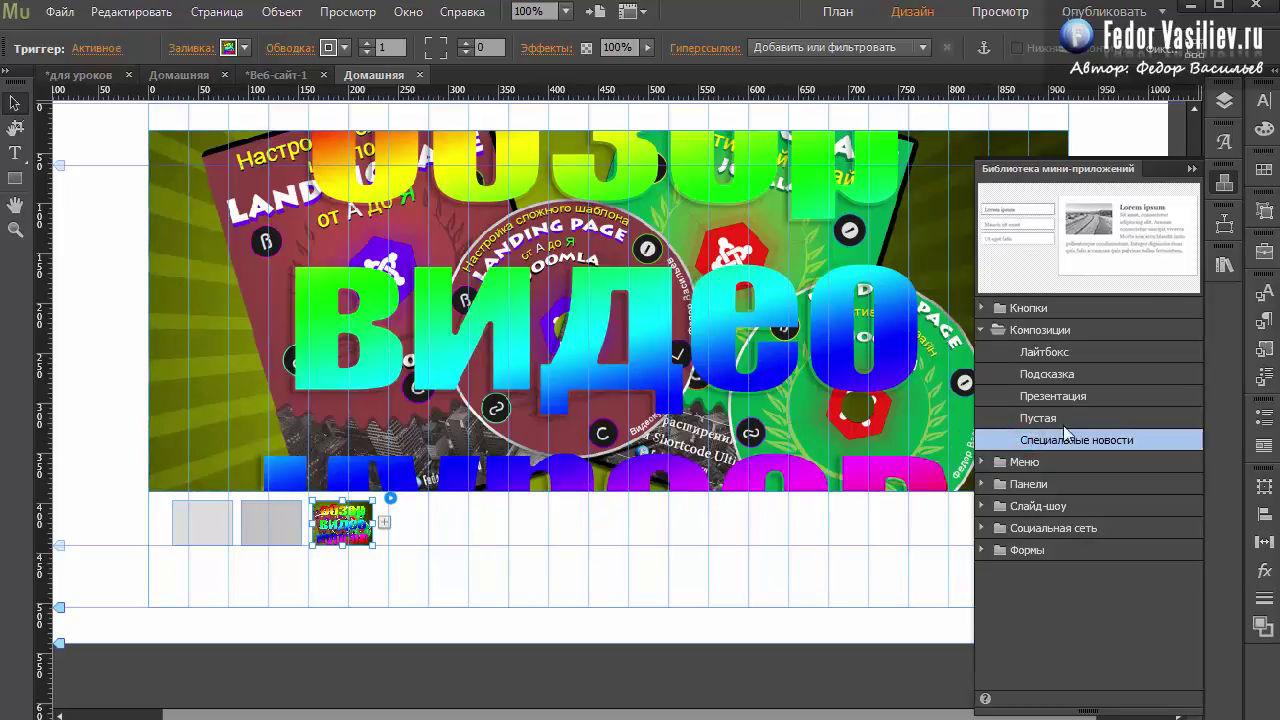
pyautogui.click(789, 565)
pyautogui.click(1036, 153)
pyautogui.press('Delete')
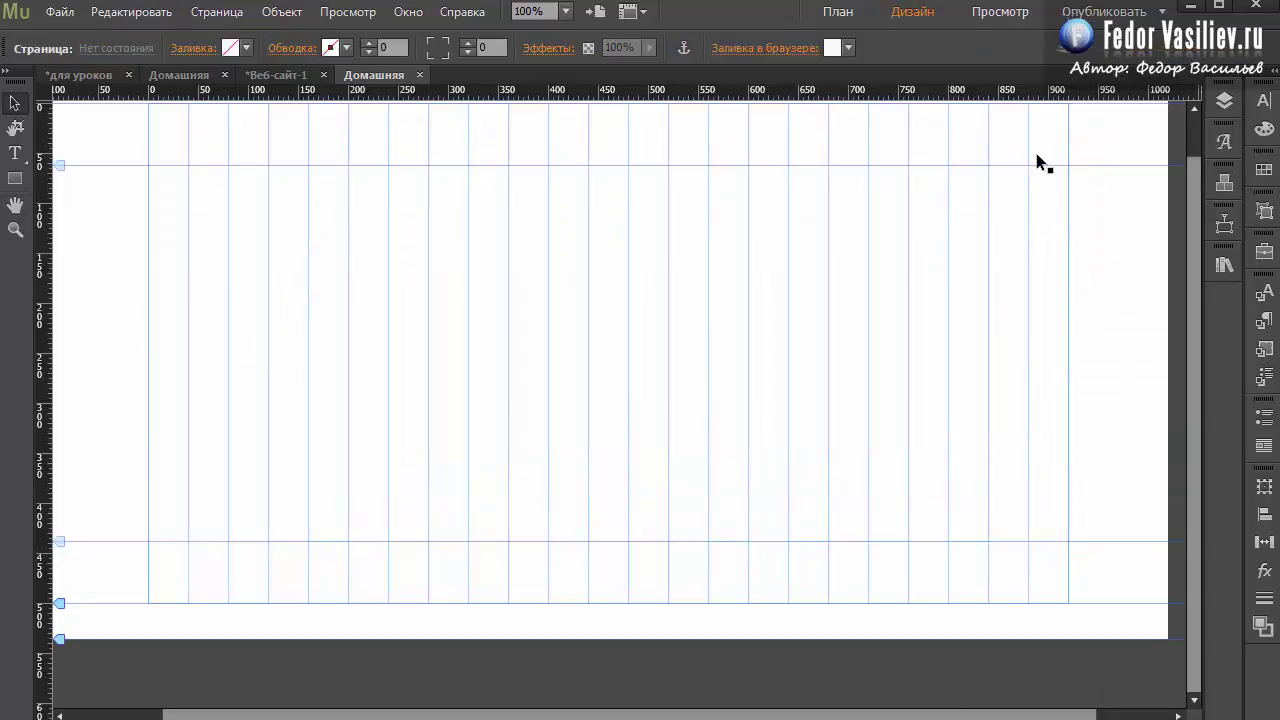
# Step: Place a Специальные новости composition from the widget library near the page's upper-left corner, at about X 54, Y 48
pyautogui.click(1222, 186)
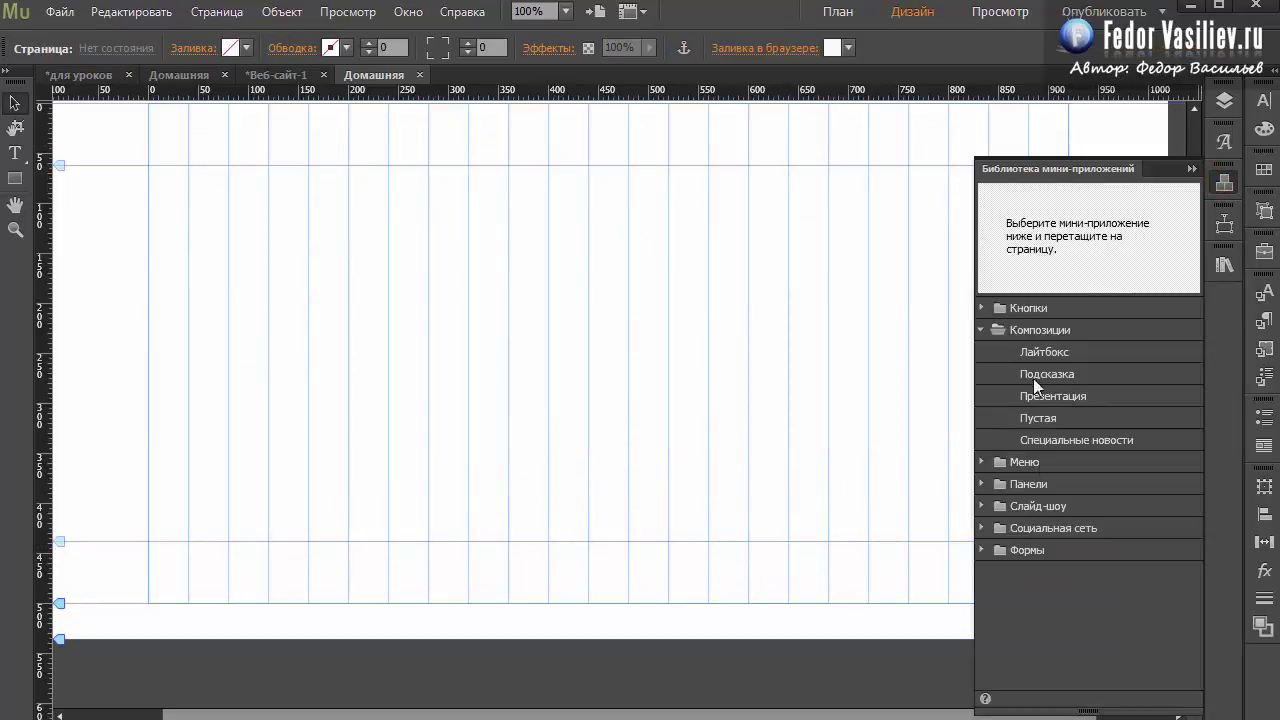
pyautogui.click(1043, 440)
pyautogui.moveTo(1092, 440); pyautogui.dragTo(204, 159)
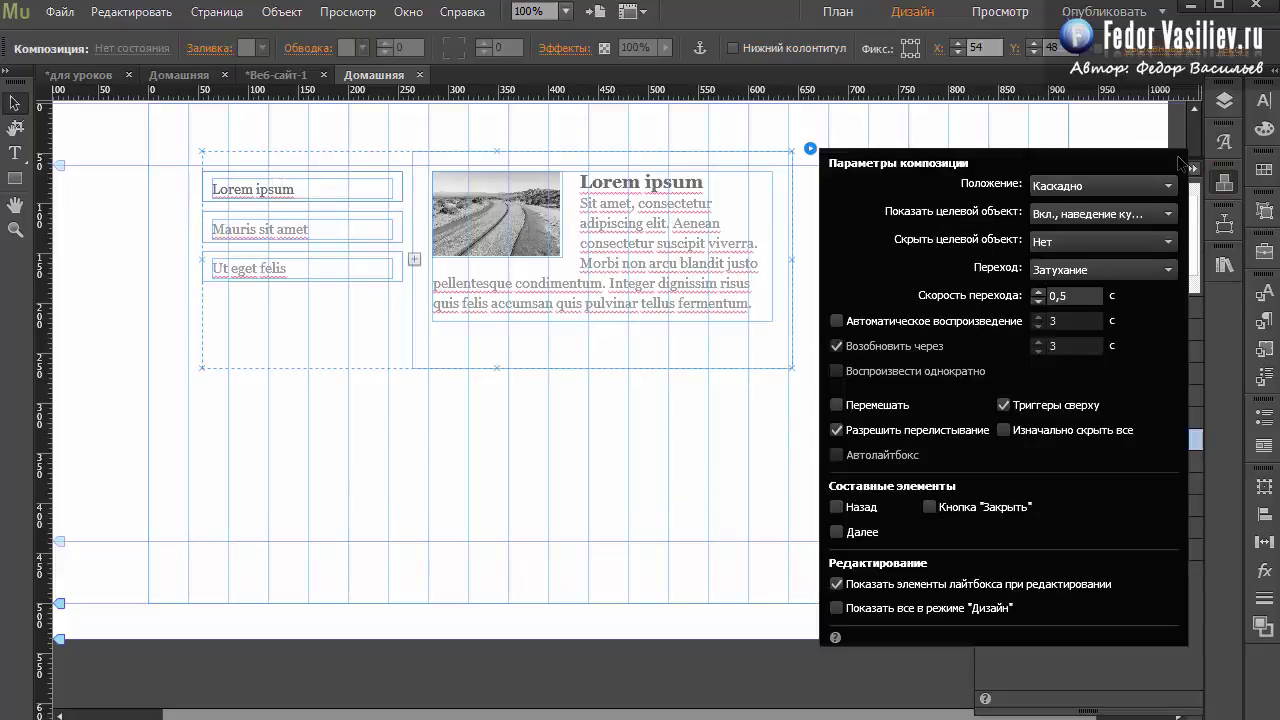
# Step: Preview the page in the browser, show the Ut eget felis and Lorem ipsum items, and return to Adobe Muse
pyautogui.click(62, 13)
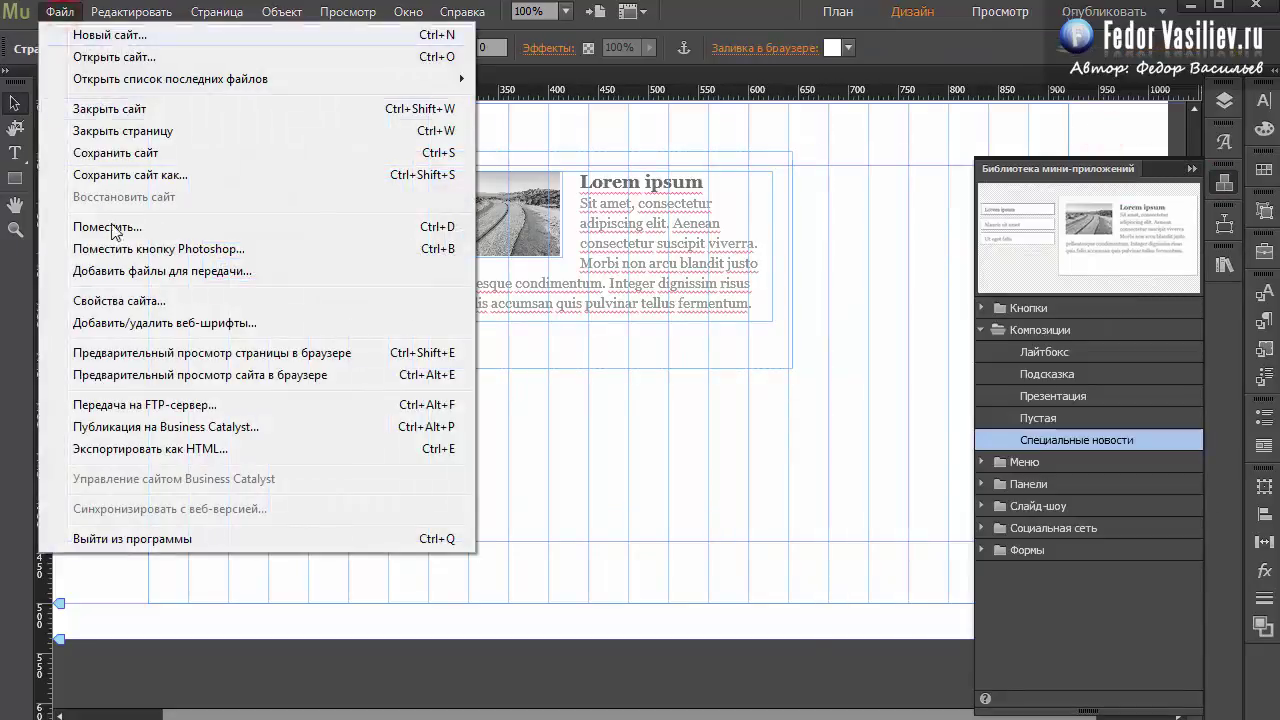
pyautogui.click(161, 355)
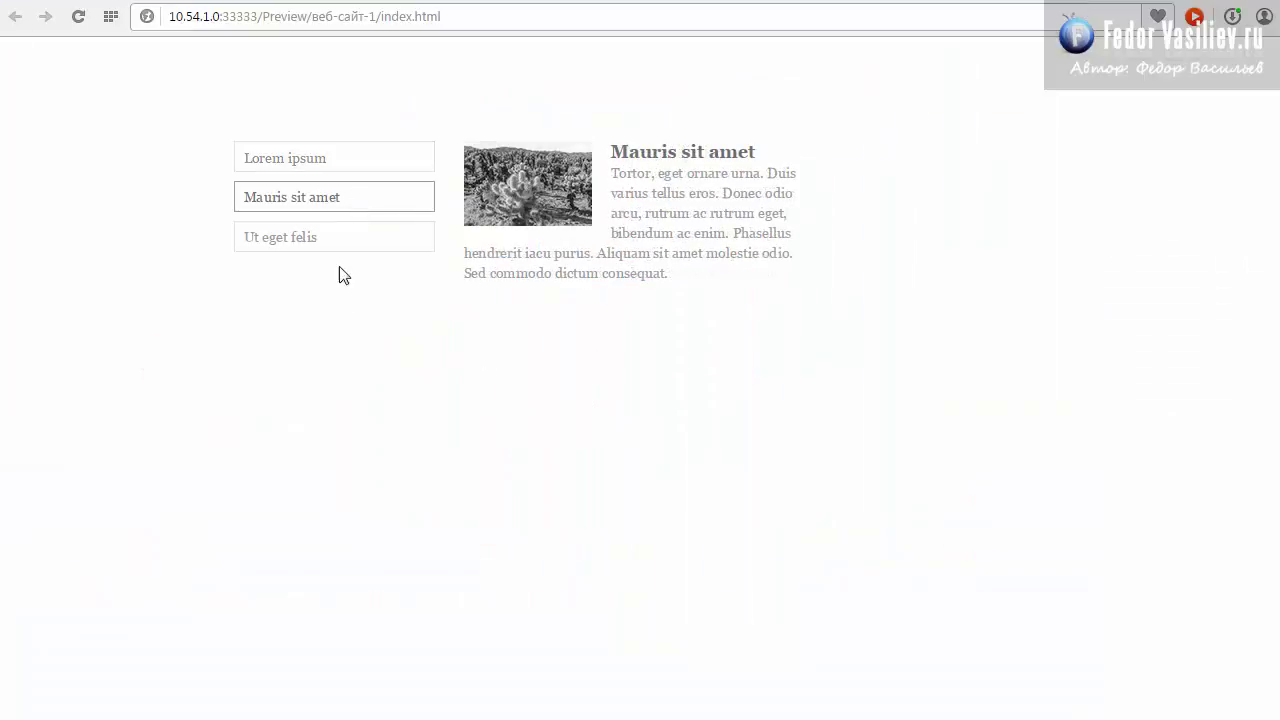
pyautogui.moveTo(328, 252)
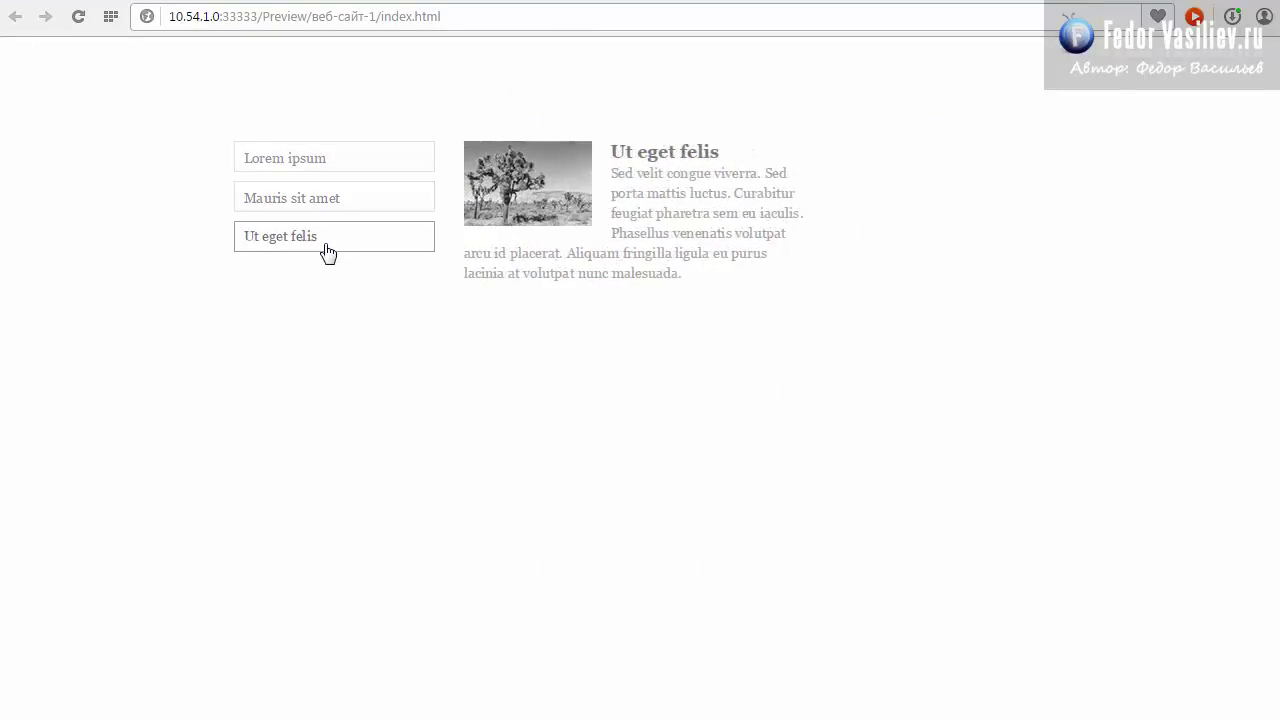
pyautogui.moveTo(335, 158)
pyautogui.hotkey('alt', 'Tab')
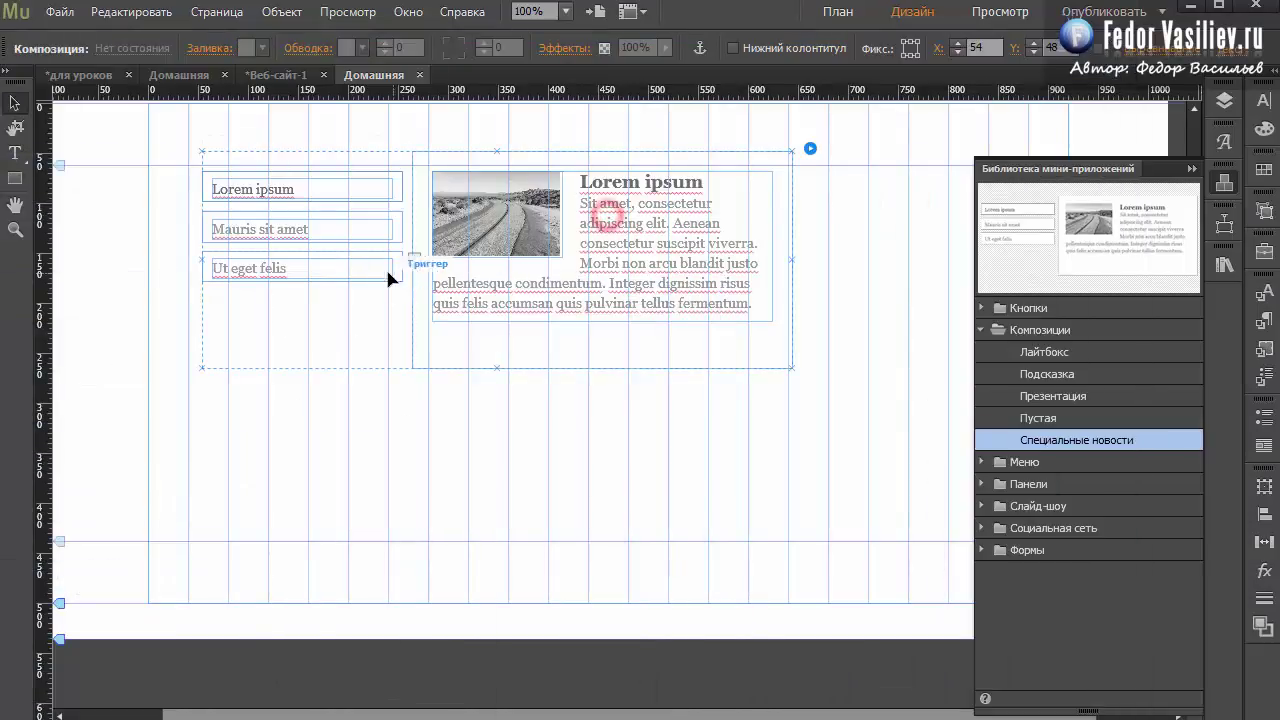
# Step: Add two empty triggers below Ut eget felis, check the first new one, and show the Ut eget felis target area again
pyautogui.click(590, 258)
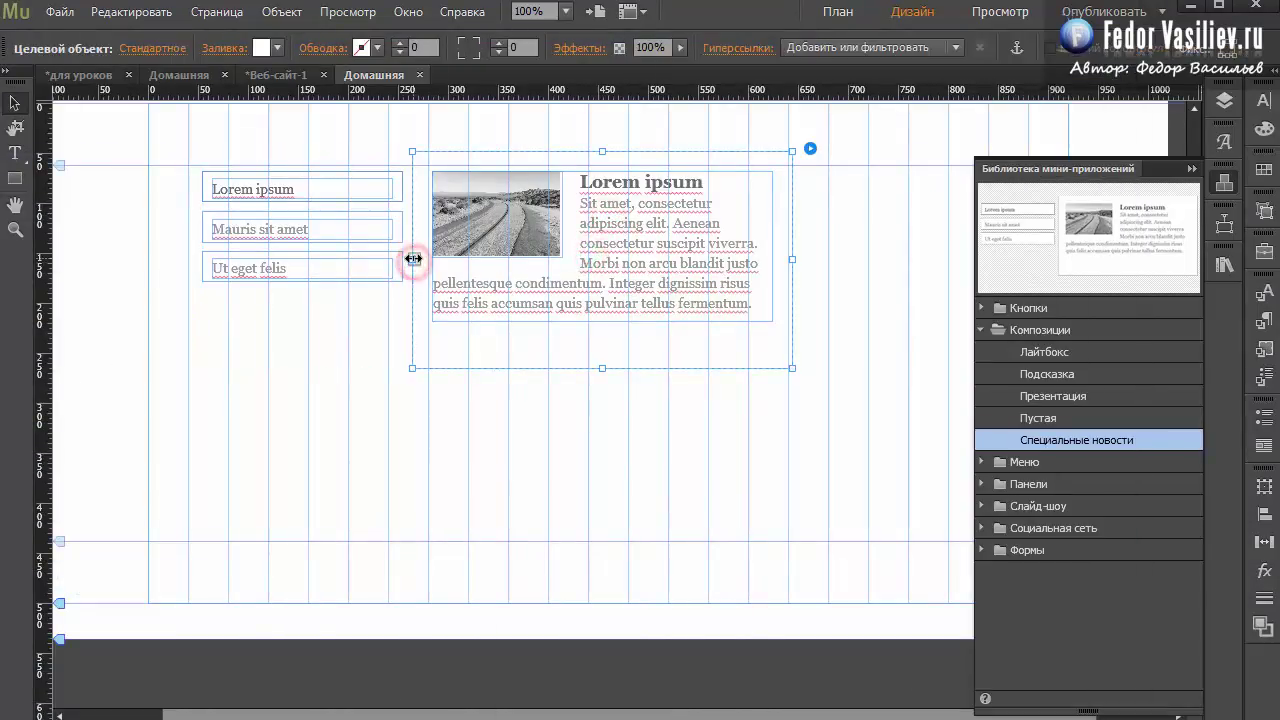
pyautogui.click(372, 268)
pyautogui.click(412, 268)
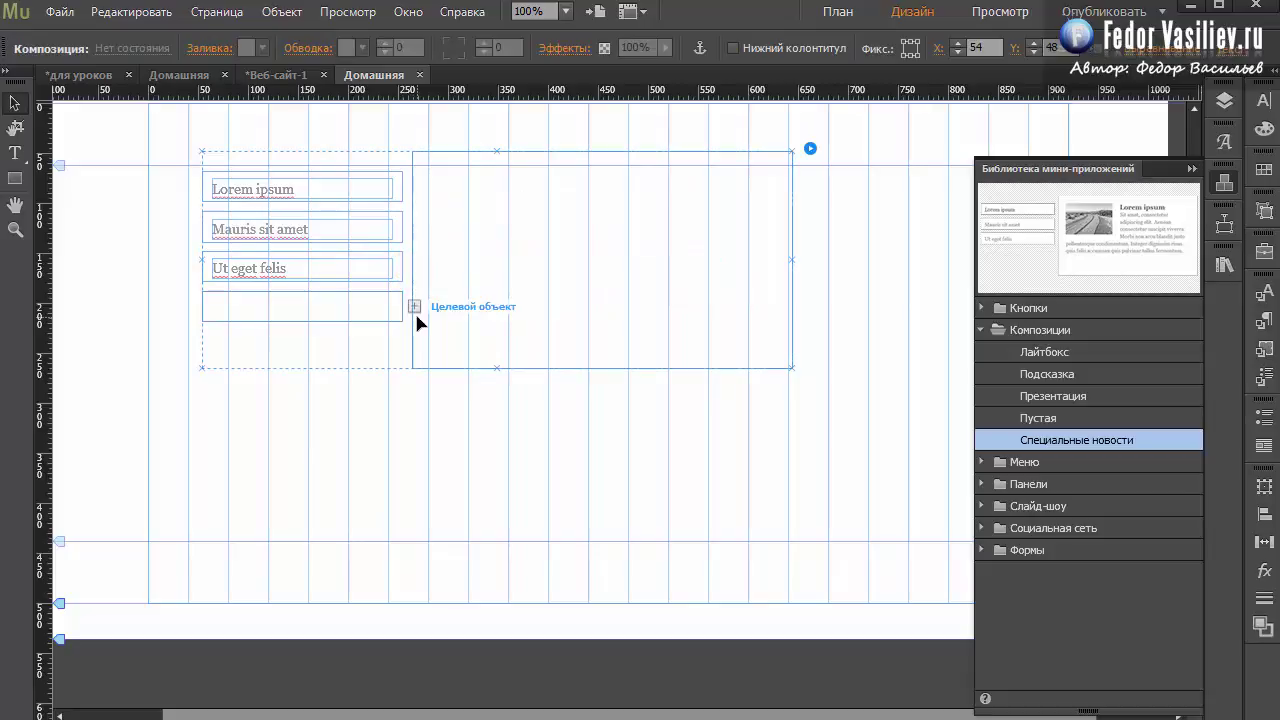
pyautogui.click(415, 307)
pyautogui.click(320, 299)
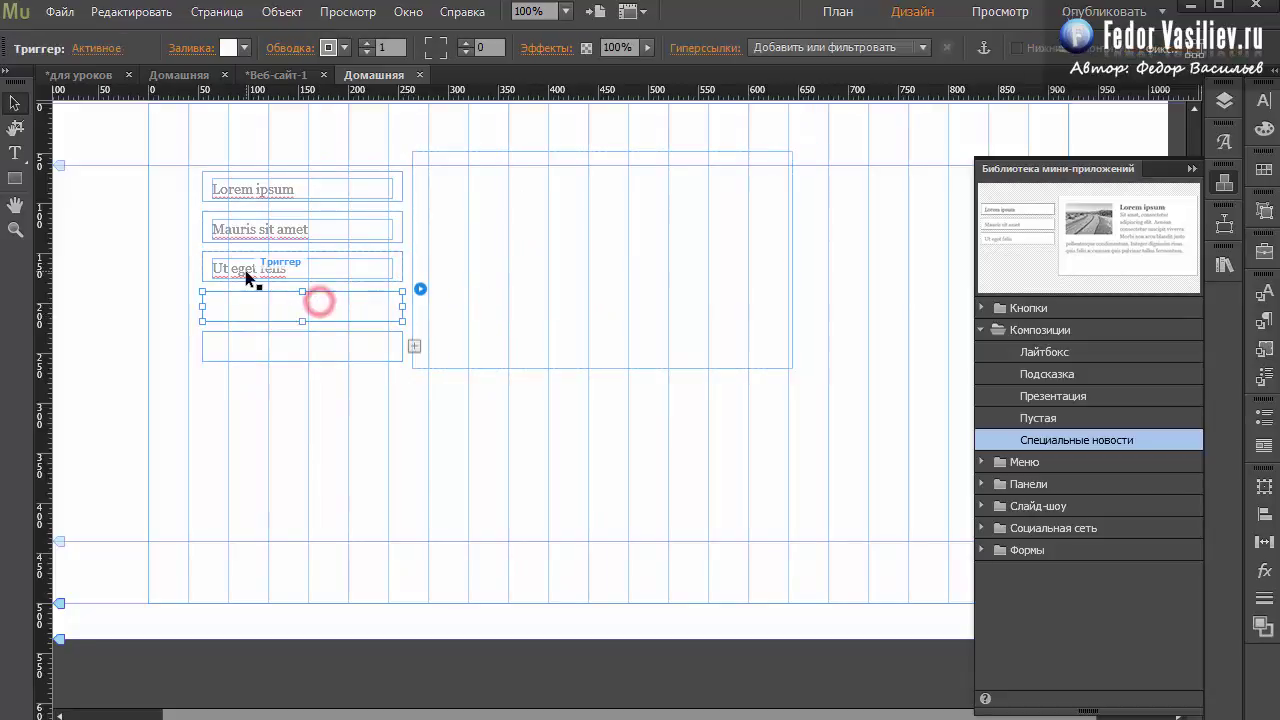
pyautogui.click(586, 277)
pyautogui.click(363, 255)
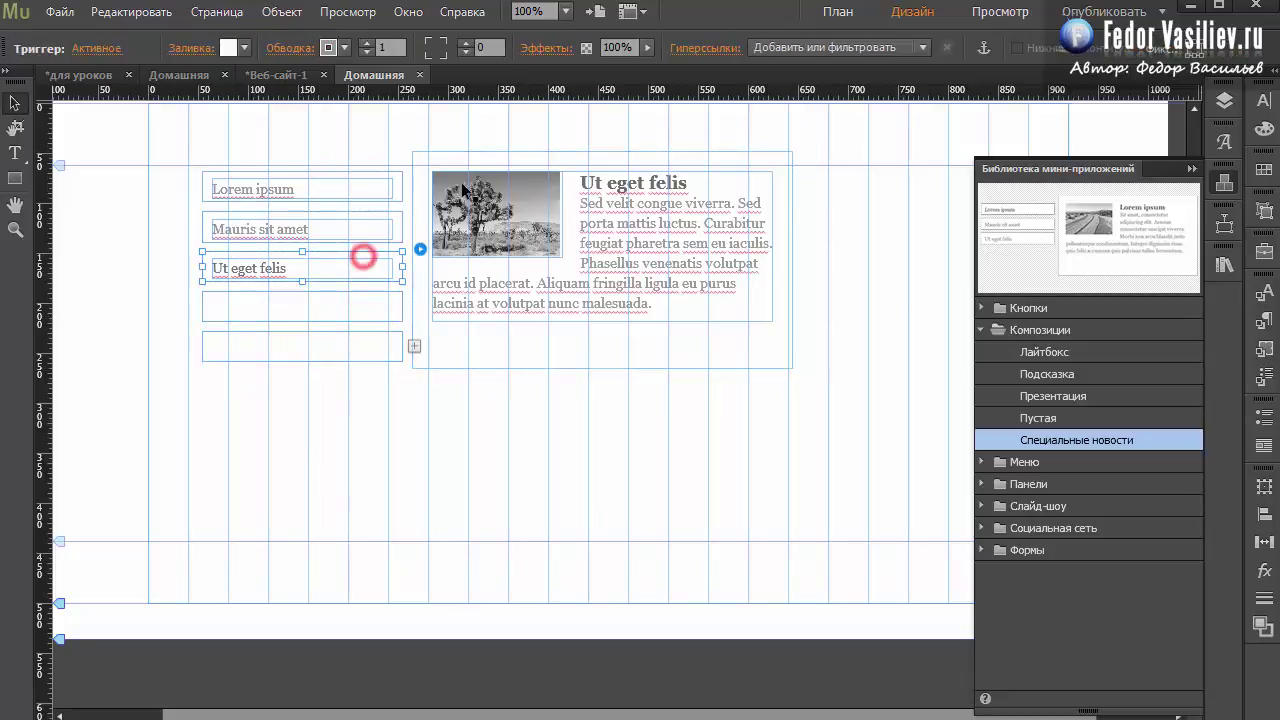
# Step: Close the widget library and examine the news composition's parameters
pyautogui.click(760, 172)
pyautogui.click(1192, 168)
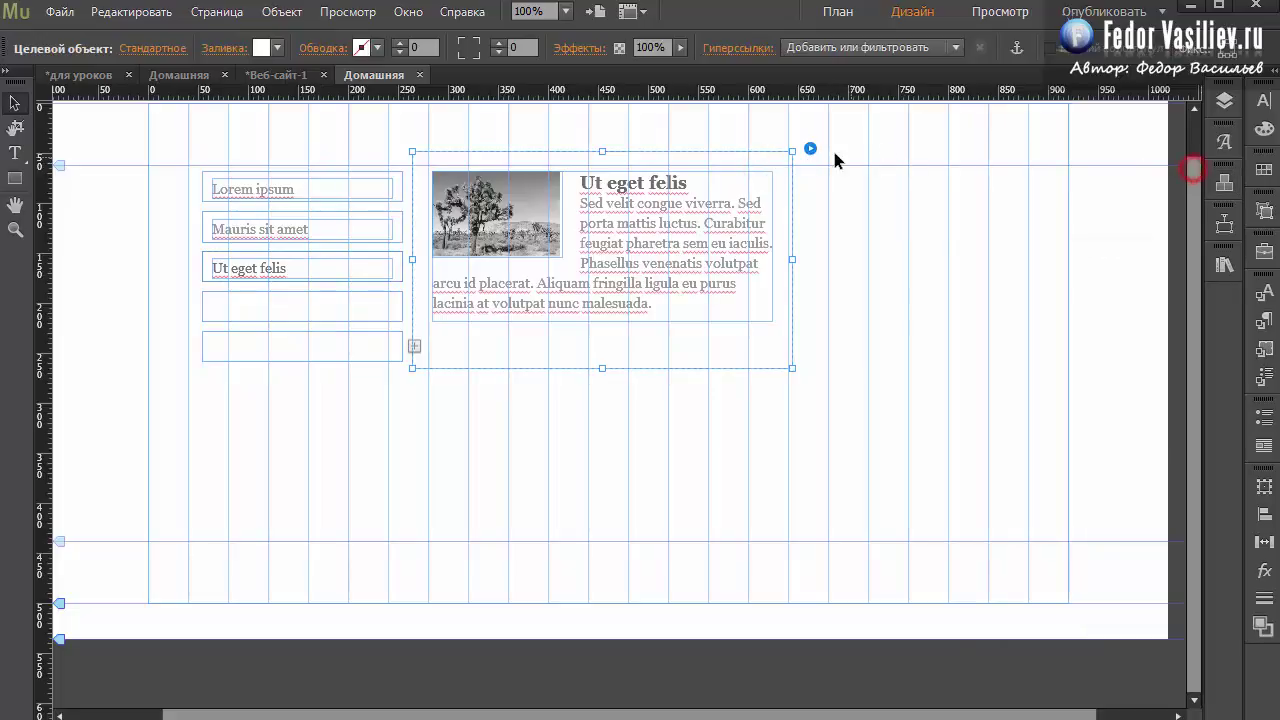
pyautogui.click(811, 149)
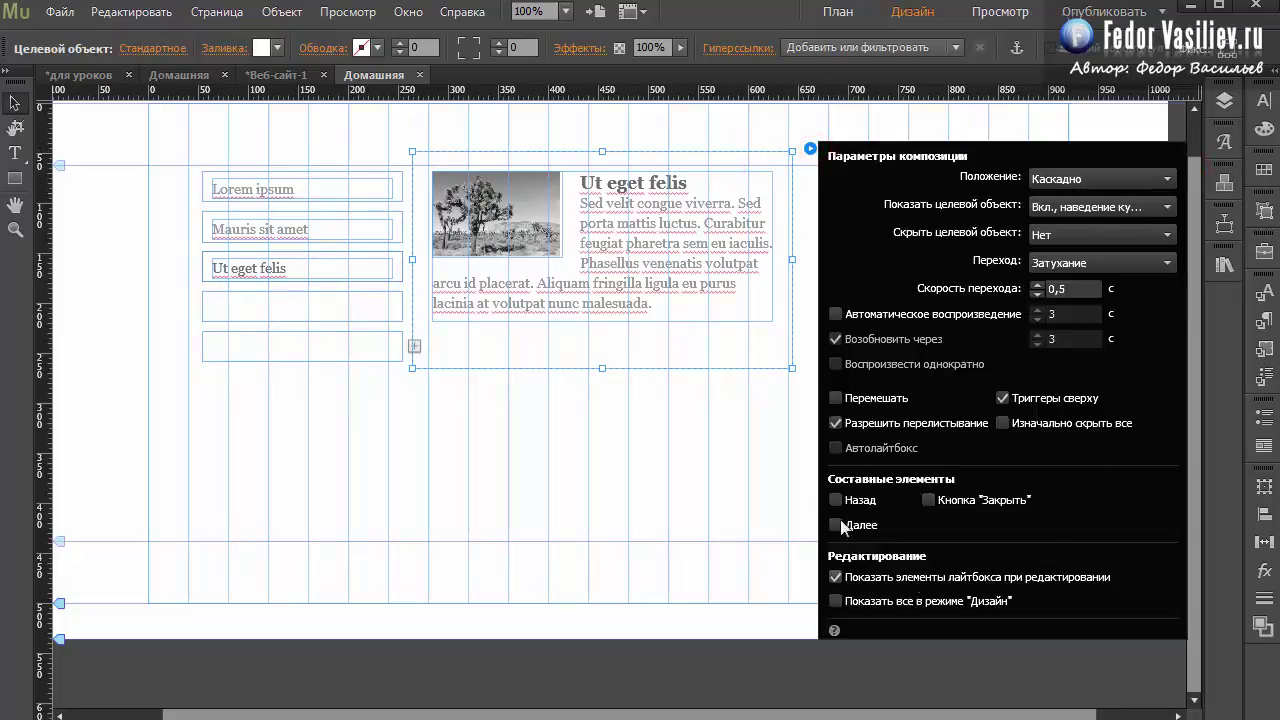
pyautogui.click(305, 205)
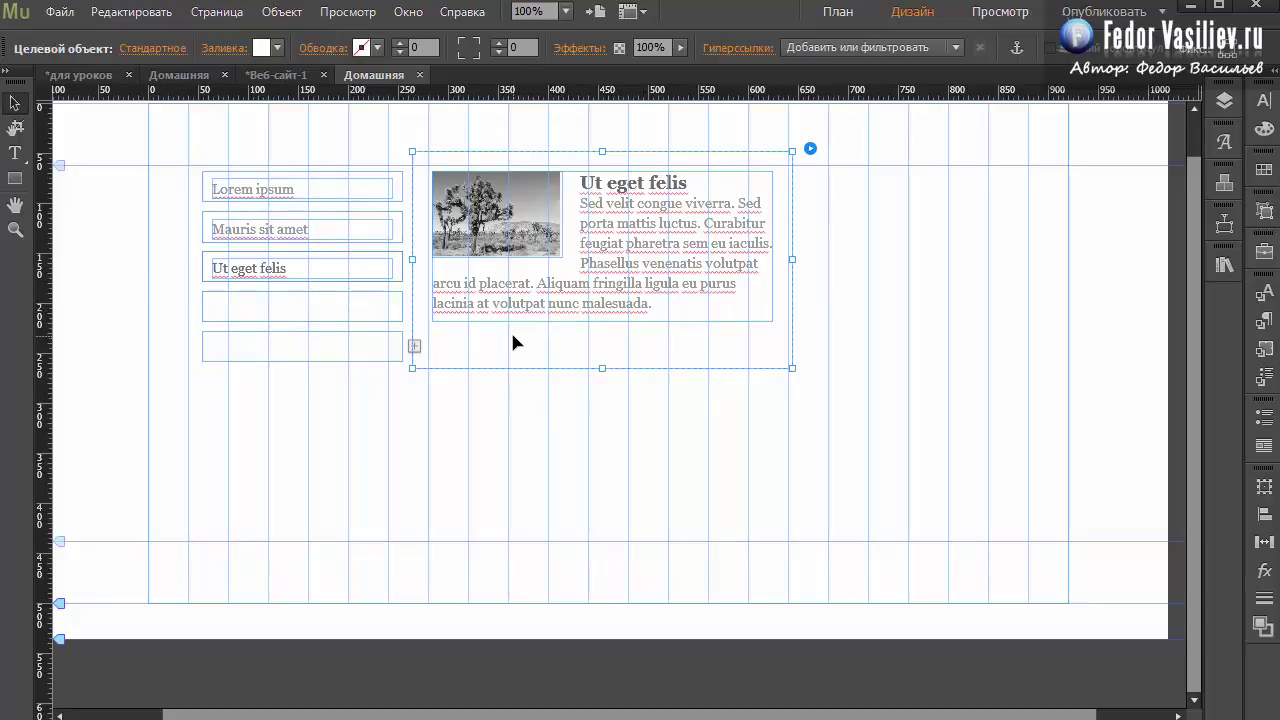
# Step: Look through the target areas of the Ut eget felis, Mauris sit amet and Lorem ipsum triggers
pyautogui.click(245, 268)
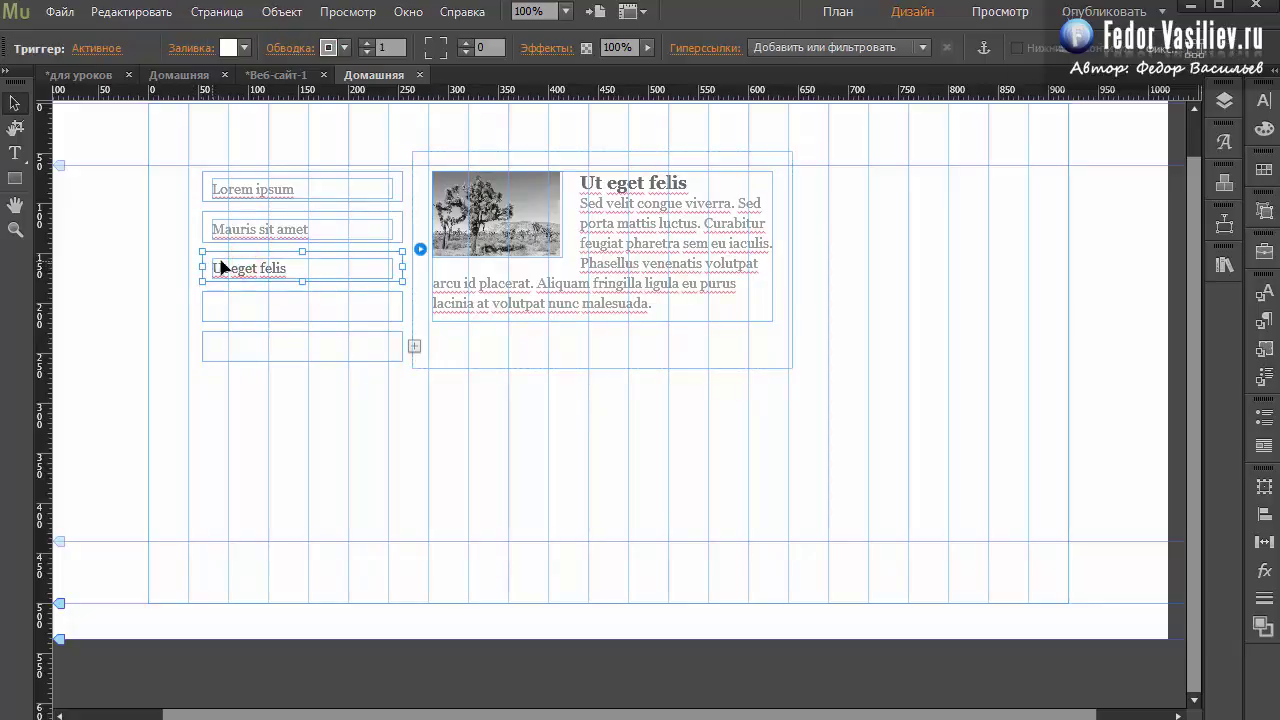
pyautogui.click(276, 232)
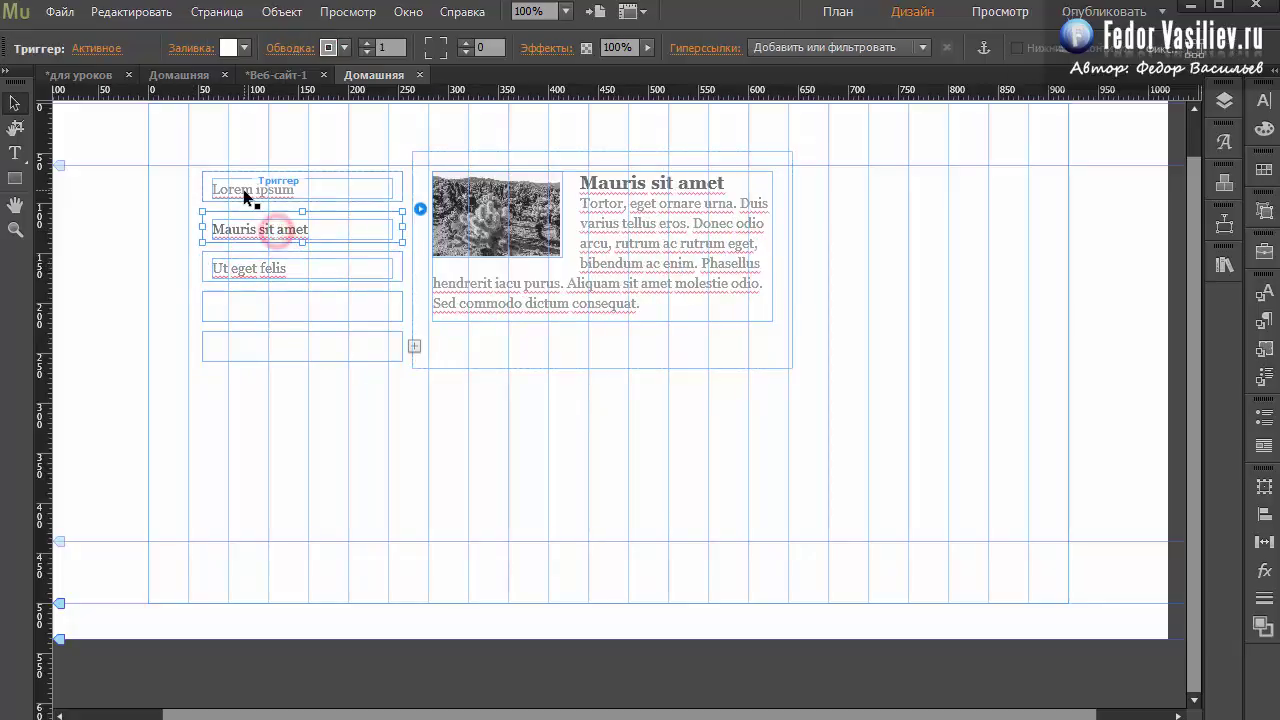
pyautogui.click(245, 189)
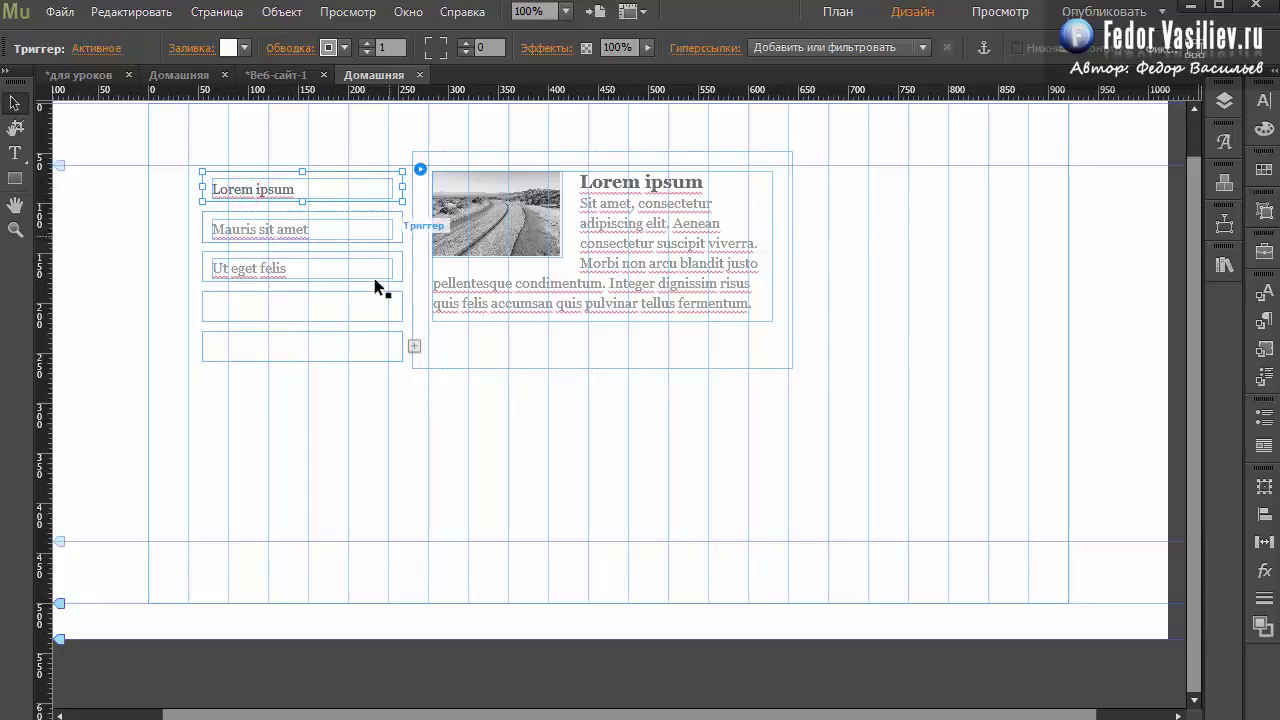
pyautogui.click(303, 267)
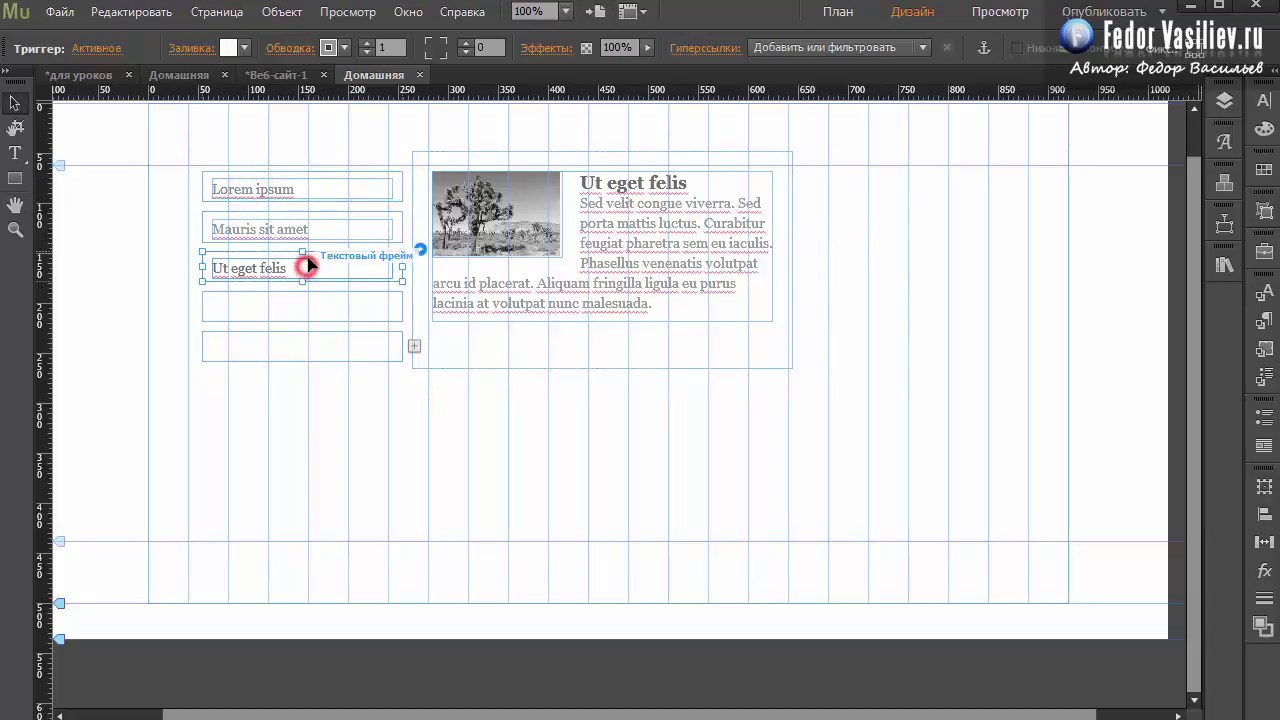
pyautogui.click(540, 227)
# Step: Collapse the Композиции group in the widget library and look at the widgets offered under Меню
pyautogui.click(1224, 185)
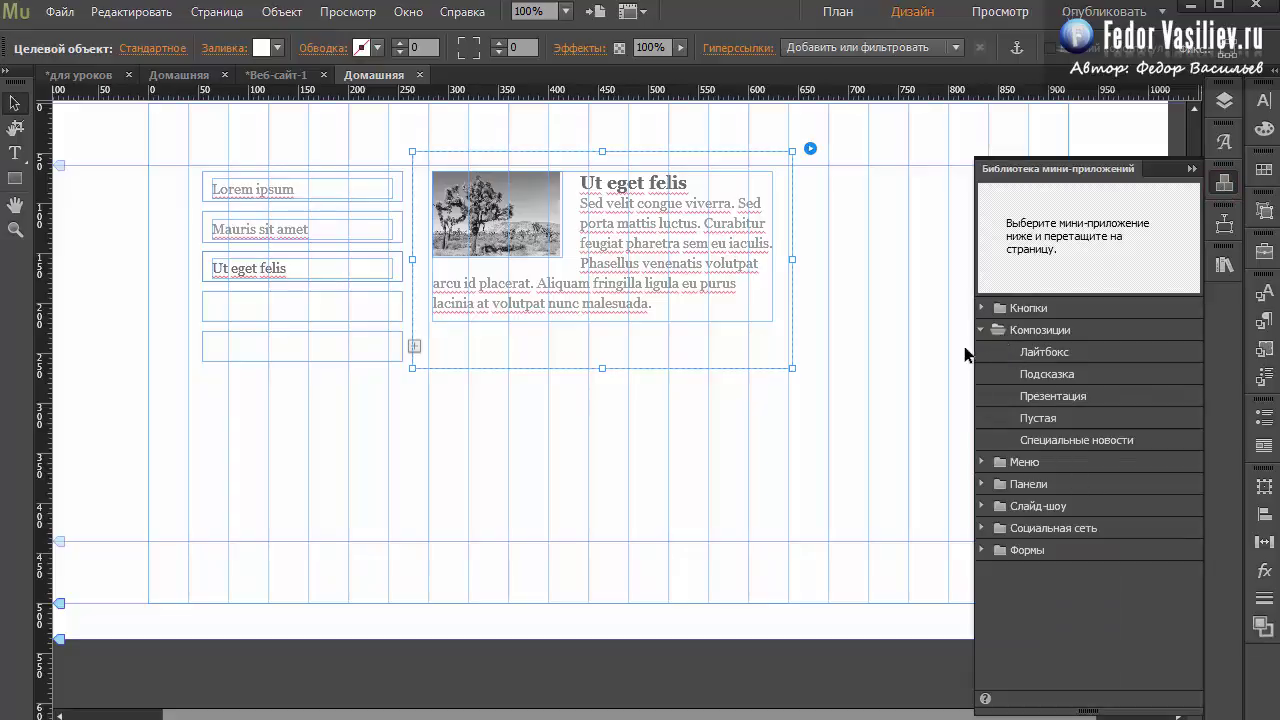
pyautogui.click(1017, 330)
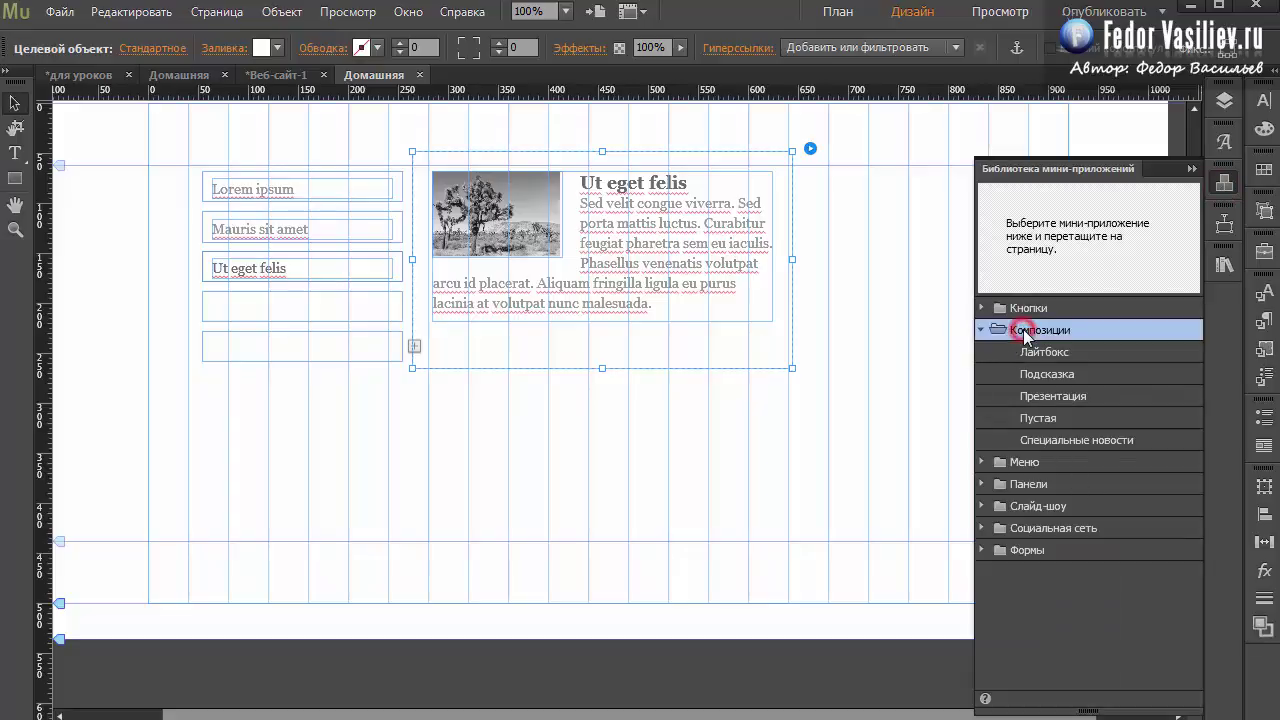
pyautogui.click(982, 331)
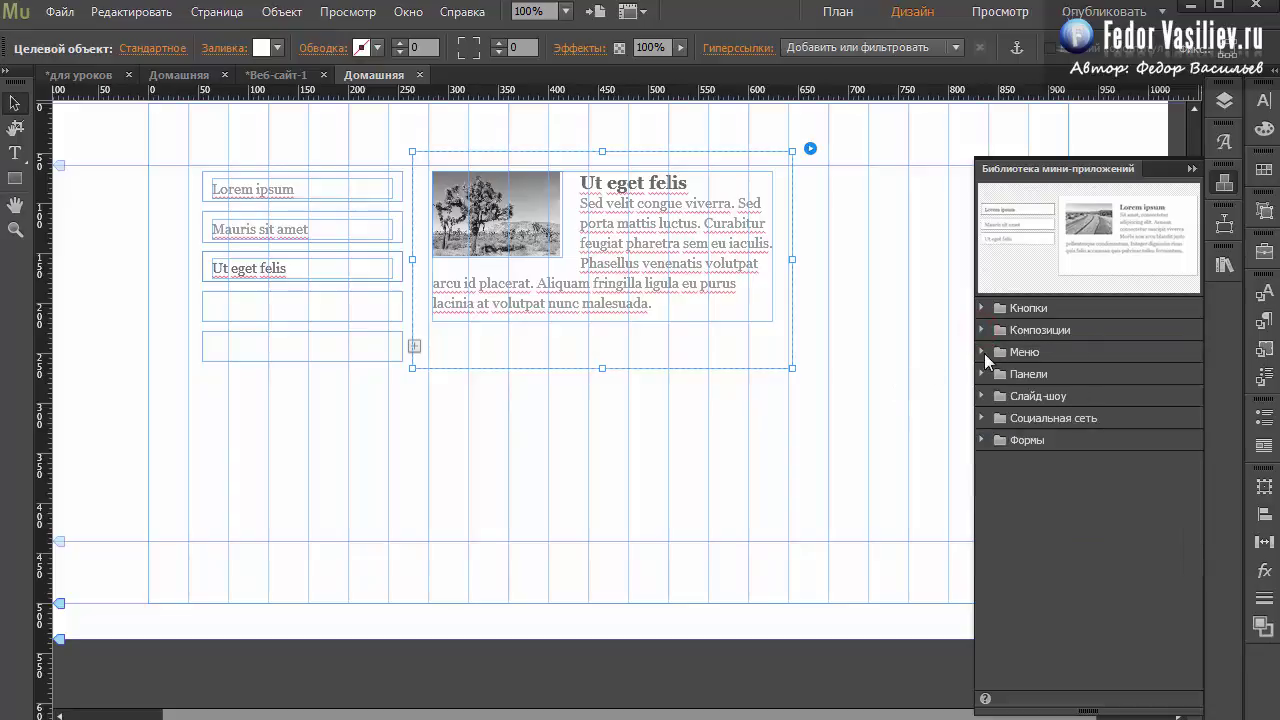
pyautogui.click(982, 352)
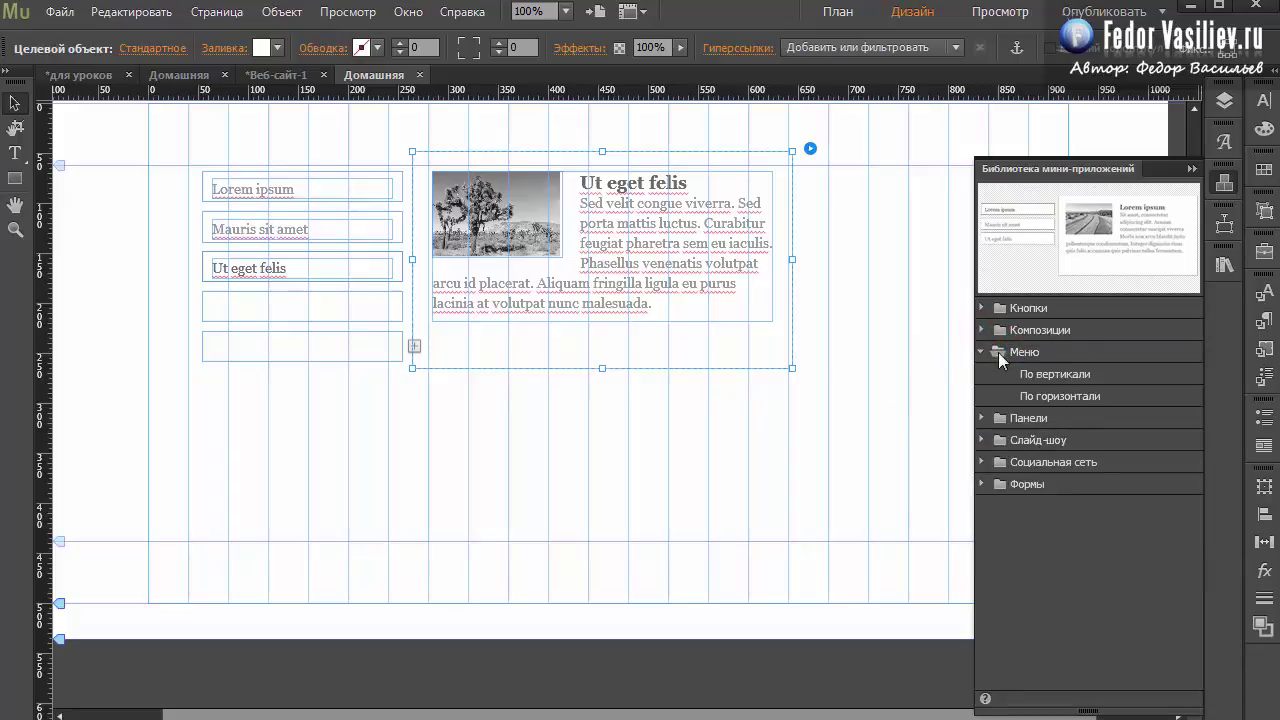
pyautogui.click(982, 352)
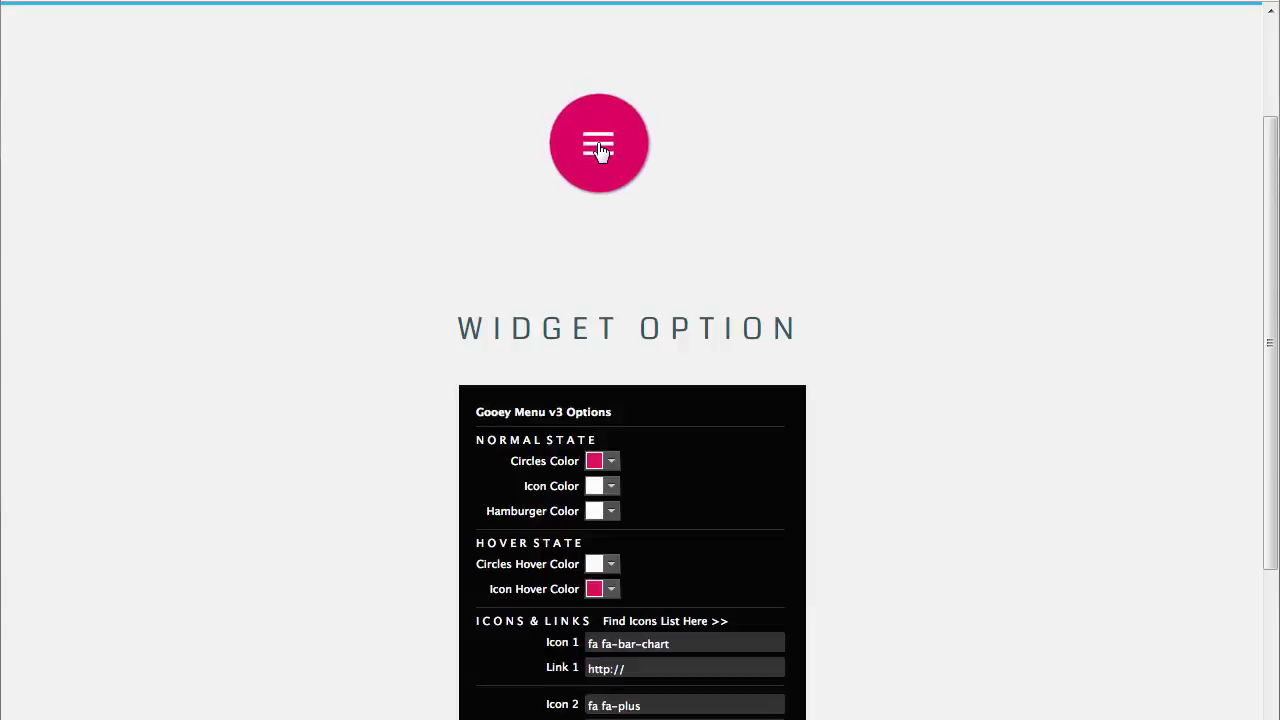
# Step: Try out the Gooey Menu v3, Gooey Menu v2 and Clip-Path Animation widget demos in the browser
pyautogui.click(598, 150)
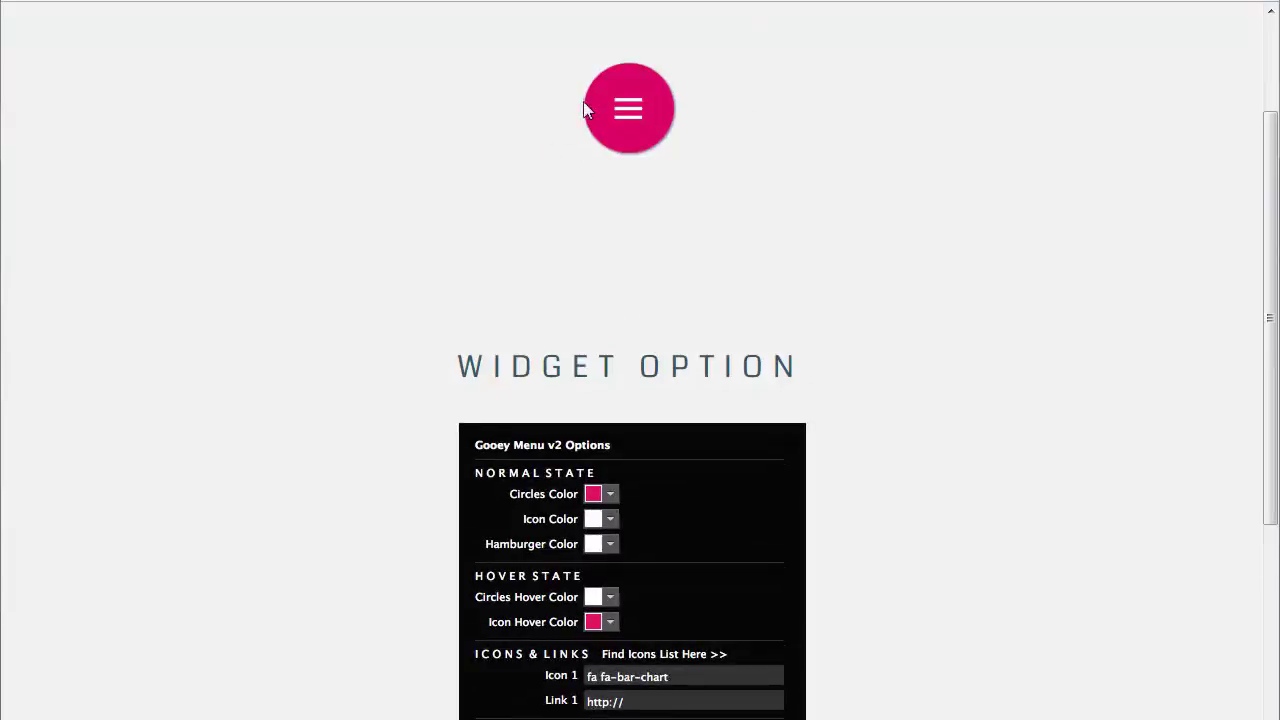
pyautogui.click(590, 110)
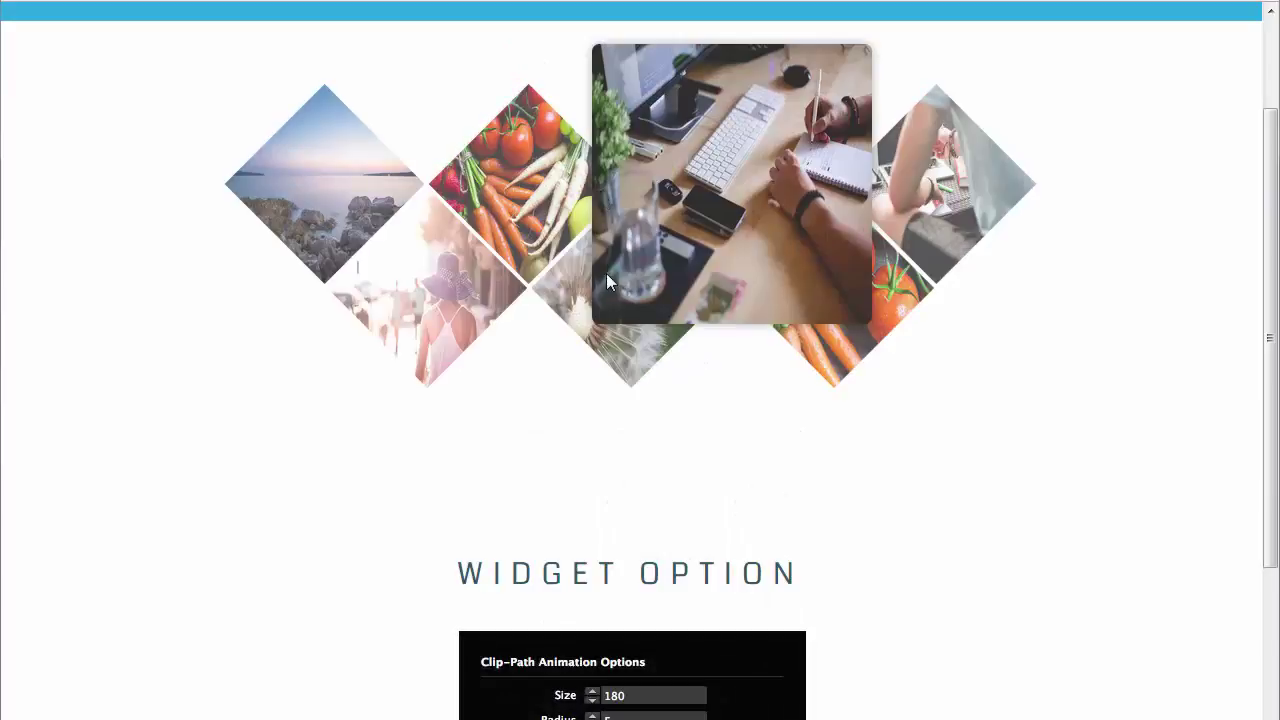
pyautogui.moveTo(577, 280)
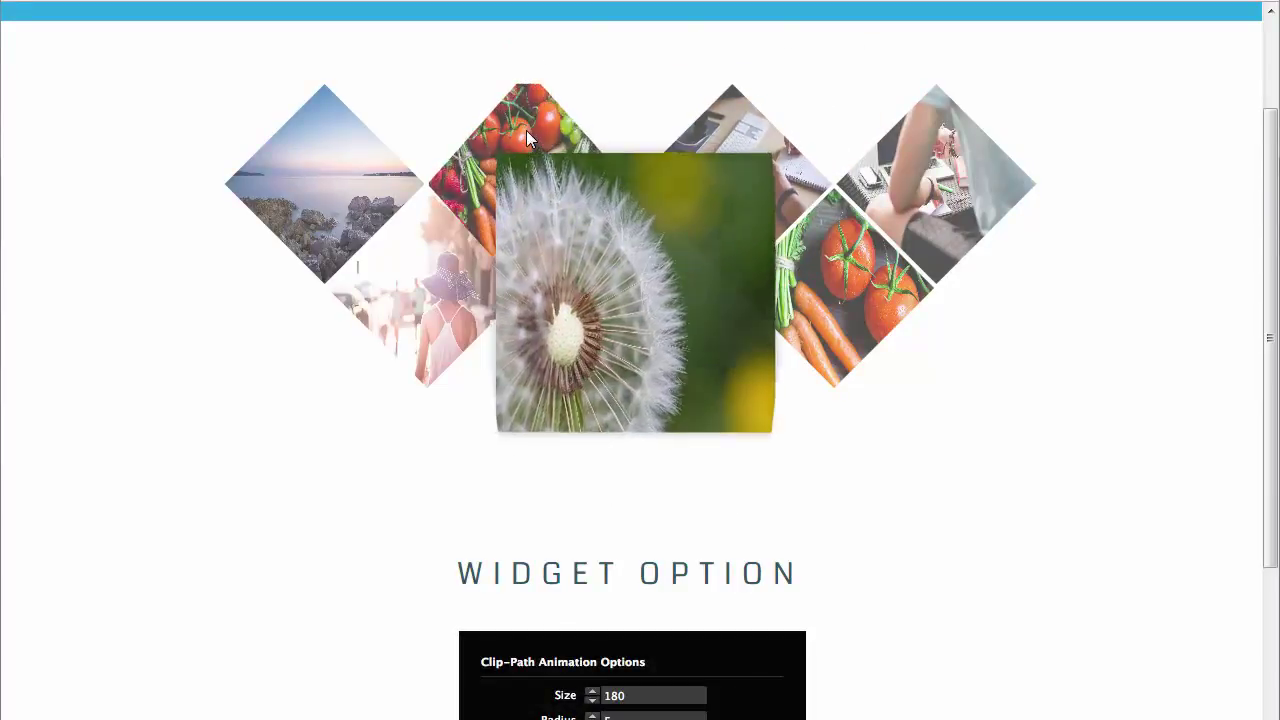